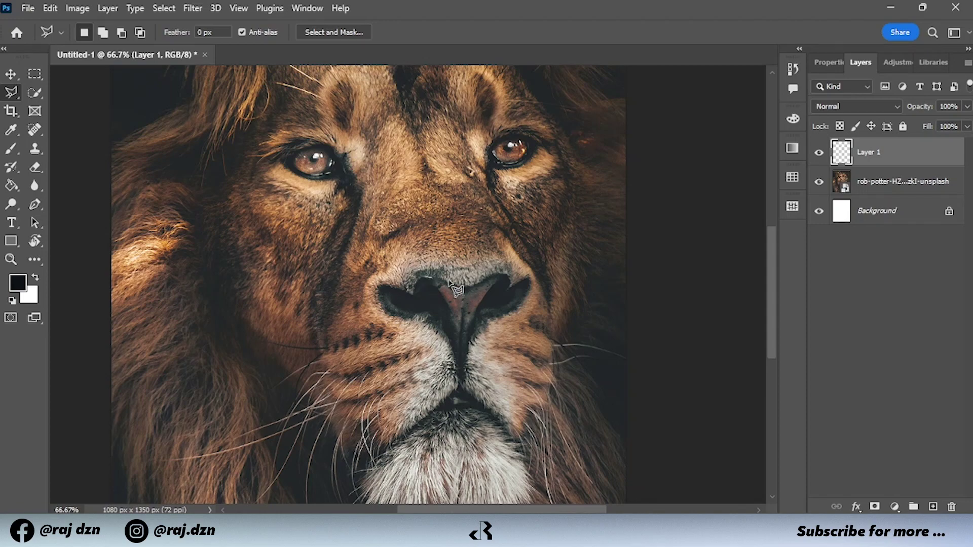
# Fill the first nose facet with a sampled brown and deselect it
pyautogui.click(425, 278)
pyautogui.hotkey('alt', 'BackSpace')
pyautogui.hotkey('ctrl', 'd')
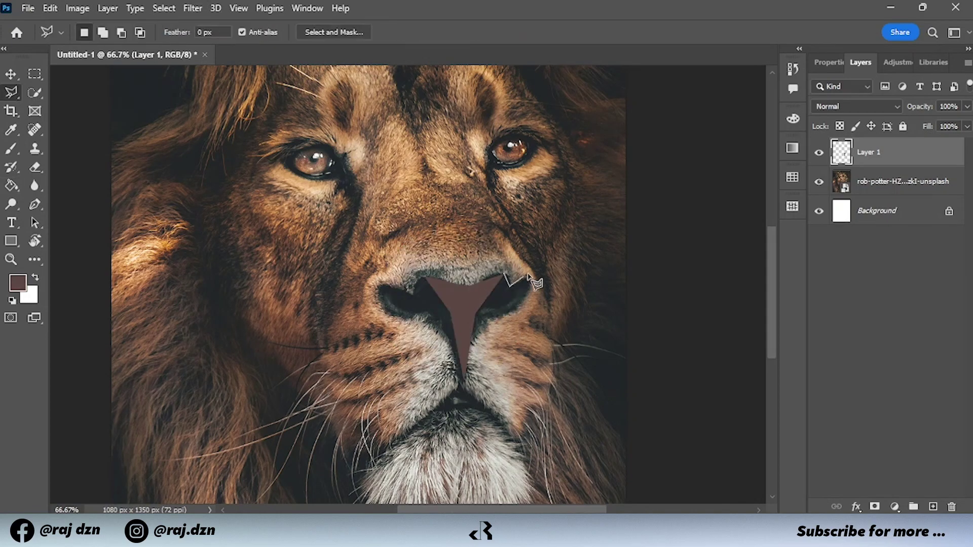
pyautogui.press('l')
pyautogui.hotkey('ctrl', 'd')
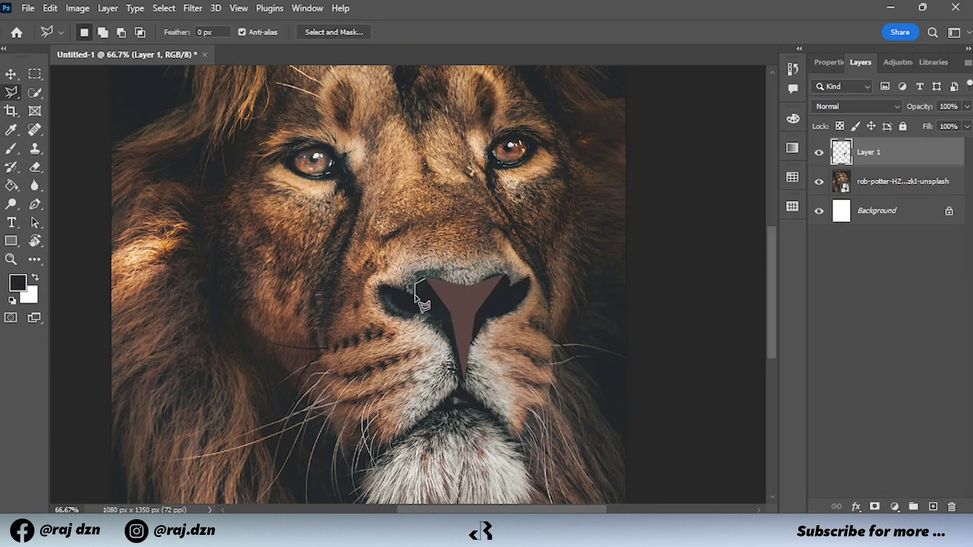
# Fill the left nostril facet with a dark nostril colour
pyautogui.click(425, 278)
pyautogui.hotkey('alt', 'BackSpace')
pyautogui.hotkey('ctrl', 'd')
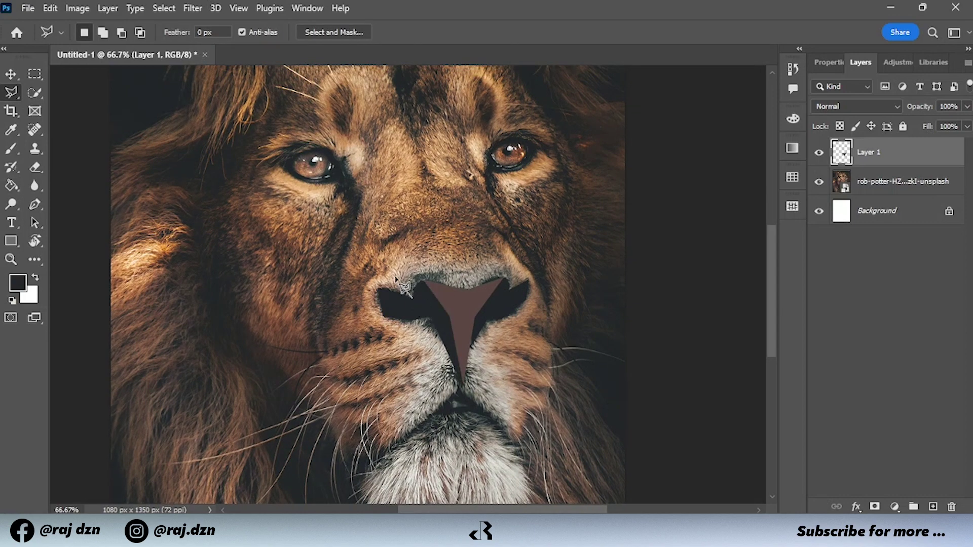
# Fill the upper-left nose facet with grey sampled from the nose fur
pyautogui.doubleClick(415, 292)
pyautogui.press('i')
pyautogui.click(464, 274)
pyautogui.press('l')
pyautogui.hotkey('alt', 'BackSpace')
pyautogui.hotkey('ctrl', 'd')
# Fill the facet on top of the nose with a sampled light grey
pyautogui.doubleClick(467, 292)
pyautogui.press('g')
pyautogui.keyDown('alt'); pyautogui.click(456, 274); pyautogui.keyUp('alt')
pyautogui.click(481, 271)
pyautogui.press('l')
pyautogui.hotkey('ctrl', '+')
# Outline and fill the right nostril facet with a sampled colour
pyautogui.doubleClick(512, 292)
pyautogui.press('g')
pyautogui.click(520, 279)
pyautogui.scroll(3, 543, 245)
# Fill the triangle above the nose with a sampled orange-brown
pyautogui.doubleClick(514, 314)
pyautogui.press('g')
pyautogui.keyDown('alt'); pyautogui.click(456, 279); pyautogui.keyUp('alt')
pyautogui.click(456, 279)
pyautogui.press('l')
pyautogui.scroll(3, 497, 403)
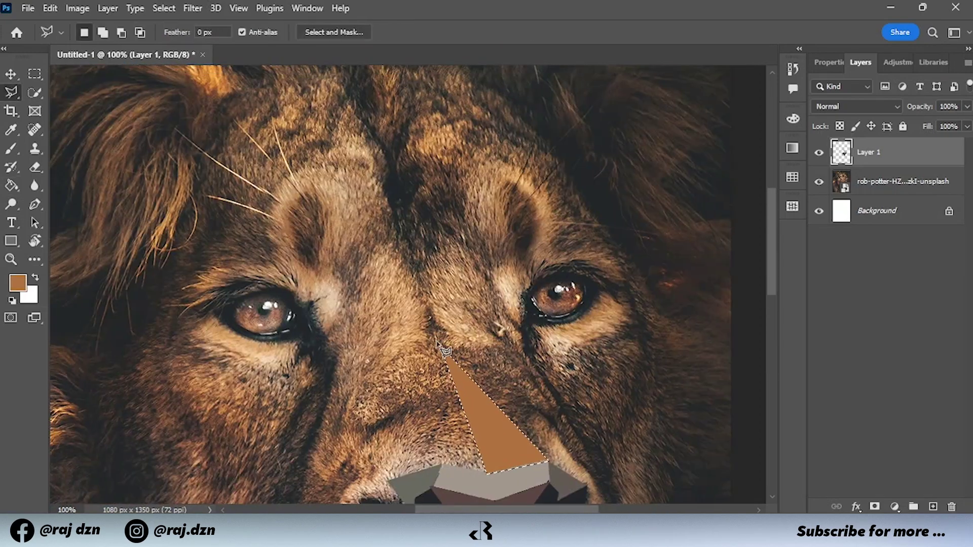
# Add a light tan diamond facet on the nose bridge
pyautogui.doubleClick(415, 119)
pyautogui.press('g')
pyautogui.keyDown('alt'); pyautogui.click(441, 228); pyautogui.keyUp('alt')
pyautogui.click(441, 228)
pyautogui.press('l')
pyautogui.scroll(3, 415, 203)
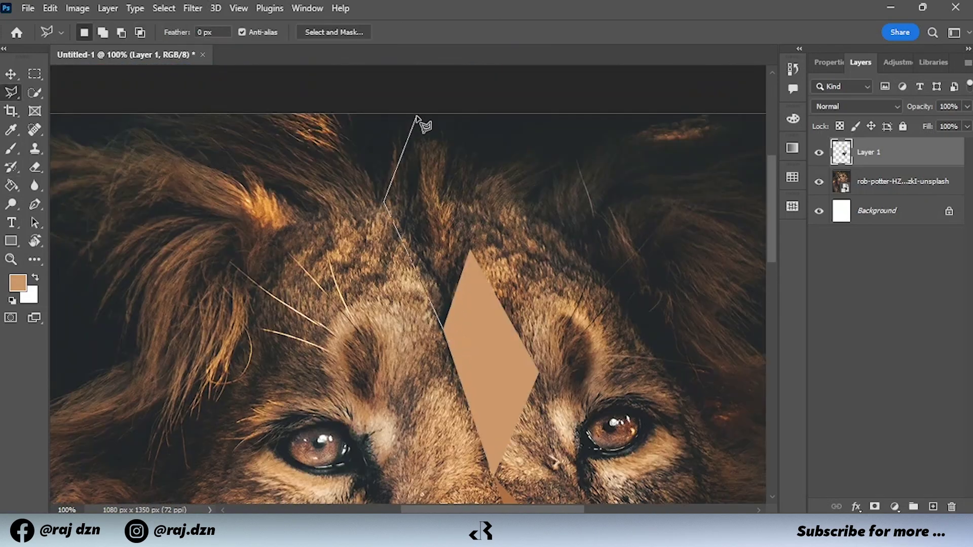
# Add a dark brown facet above the tan diamond
pyautogui.doubleClick(447, 323)
pyautogui.press('g')
pyautogui.keyDown('alt'); pyautogui.click(441, 254); pyautogui.keyUp('alt')
pyautogui.click(440, 253)
pyautogui.press('l')
pyautogui.scroll(-3, 502, 284)
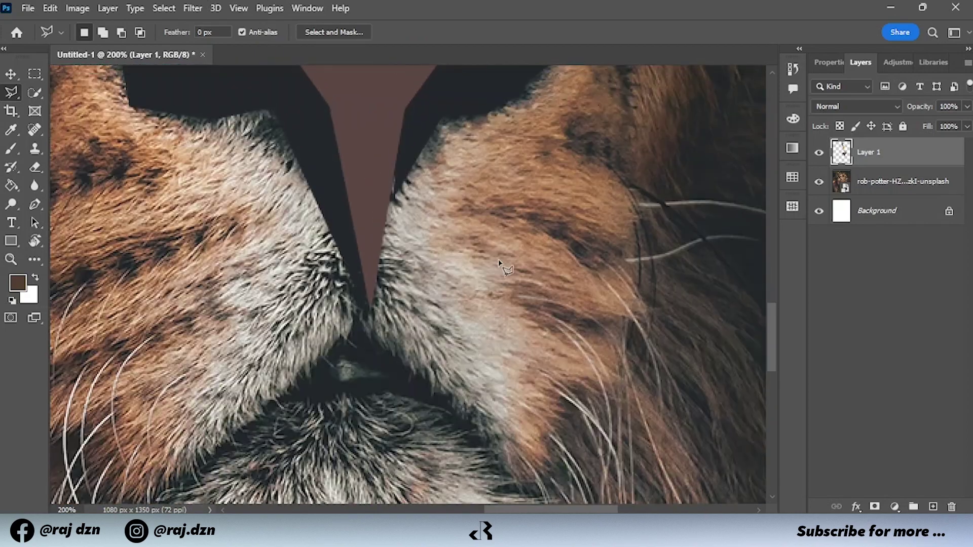
# Outline a four-cornered right cheek facet and fill it light tan
pyautogui.click(449, 118)
pyautogui.click(415, 224)
pyautogui.click(522, 270)
pyautogui.click(479, 300)
pyautogui.doubleClick(395, 207)
pyautogui.press('g')
pyautogui.click(473, 260)
pyautogui.press('l')
pyautogui.scroll(-3, 474, 260)
# Add a tan-brown facet on the muzzle
pyautogui.click(451, 345)
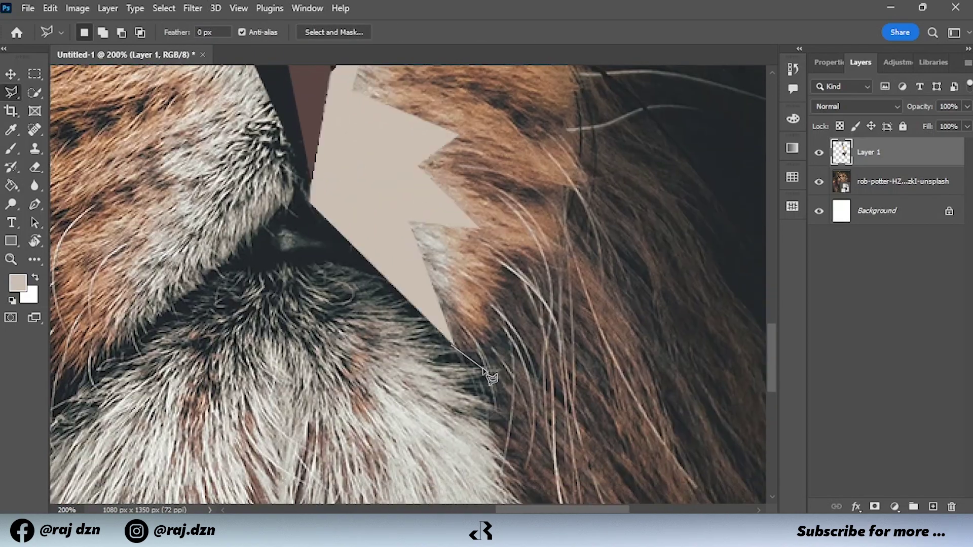
pyautogui.doubleClick(421, 223)
pyautogui.press('g')
pyautogui.keyDown('alt'); pyautogui.click(451, 284); pyautogui.keyUp('alt')
pyautogui.click(451, 284)
pyautogui.press('l')
pyautogui.scroll(5, 420, 203)
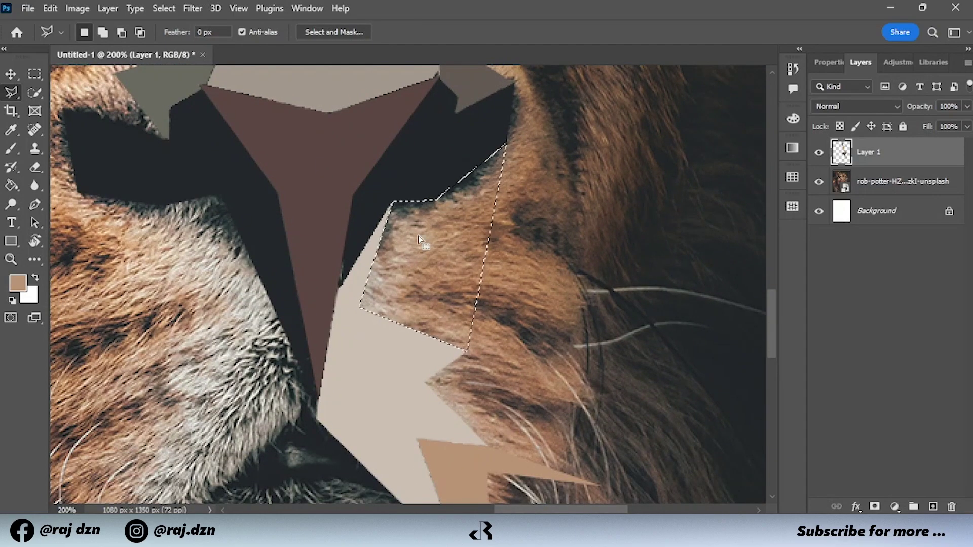
pyautogui.hotkey('alt', 'BackSpace')
pyautogui.scroll(5, 521, 289)
pyautogui.click(438, 263)
# Add a light tan triangle facet on the muzzle
pyautogui.click(445, 187)
pyautogui.press('i')
pyautogui.click(481, 284)
pyautogui.press('l')
pyautogui.hotkey('alt', 'BackSpace')
pyautogui.scroll(5, 291, 144)
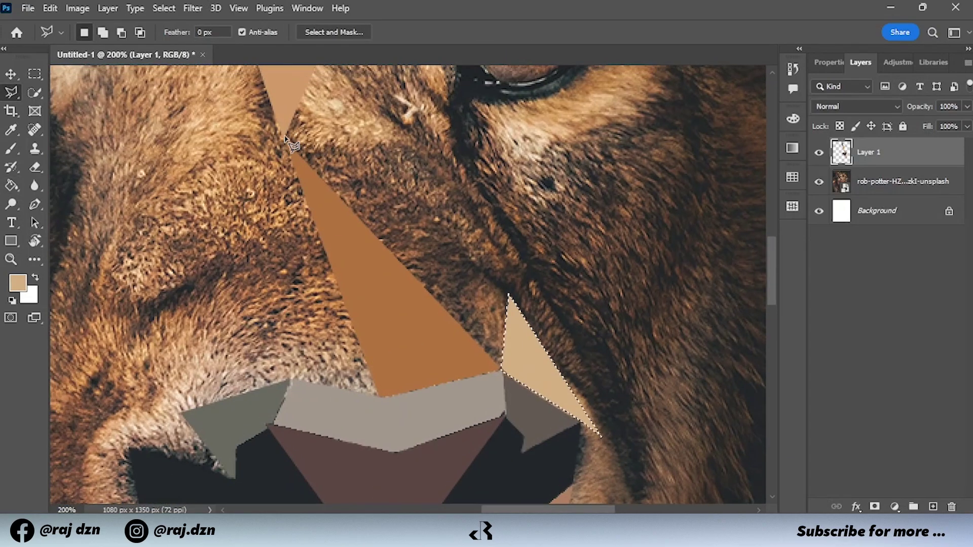
# Fill the next muzzle facet with a sampled brown
pyautogui.press('i')
pyautogui.click(365, 254)
pyautogui.press('l')
pyautogui.hotkey('alt', 'BackSpace')
pyautogui.scroll(-5, 489, 112)
# Draw a large brown triangle facet on the right muzzle
pyautogui.click(549, 215)
pyautogui.click(475, 166)
pyautogui.scroll(-2, 441, 362)
pyautogui.doubleClick(567, 409)
pyautogui.hotkey('alt', 'BackSpace')
# Add another brown facet beside it on the right muzzle
pyautogui.click(446, 291)
pyautogui.click(539, 339)
pyautogui.click(561, 299)
pyautogui.hotkey('alt', 'BackSpace')
pyautogui.scroll(-5, 517, 261)
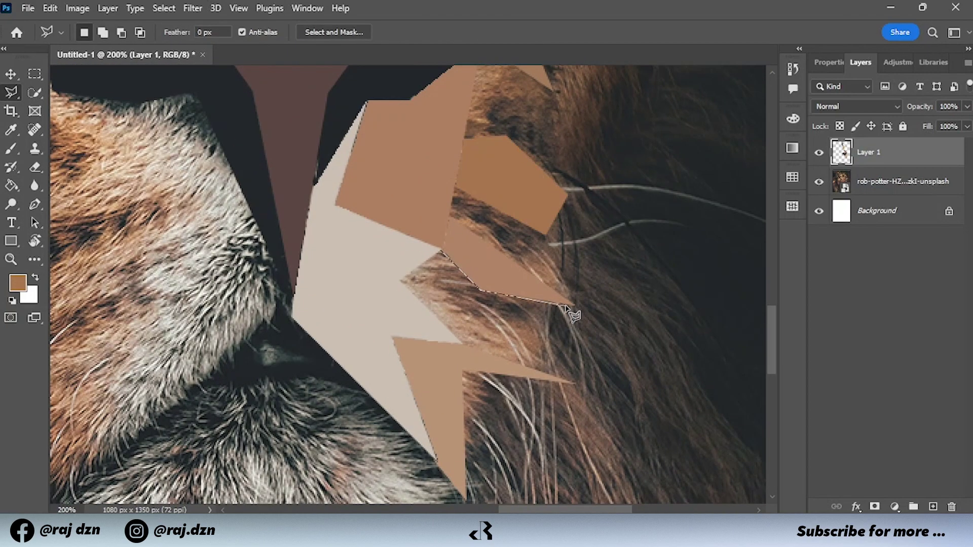
# Fill a muzzle facet with a darker brown sampled from the fur
pyautogui.doubleClick(464, 346)
pyautogui.press('i')
pyautogui.click(456, 321)
pyautogui.hotkey('alt', 'BackSpace')
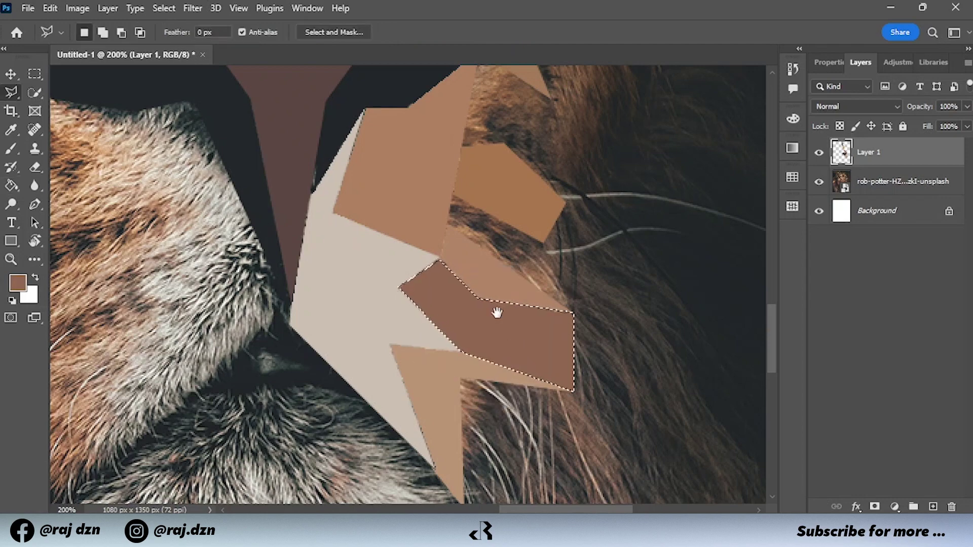
pyautogui.scroll(5, 537, 337)
# Add a darker brown facet on the lower muzzle
pyautogui.click(564, 400)
pyautogui.doubleClick(519, 378)
pyautogui.press('i')
pyautogui.click(521, 348)
pyautogui.hotkey('alt', 'BackSpace')
pyautogui.press('l')
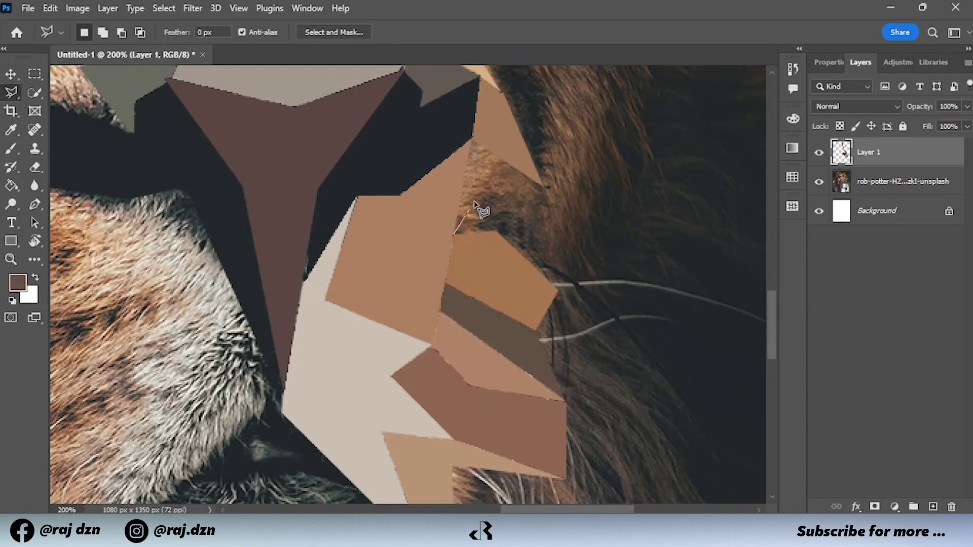
# Add a dark brown strip facet across the muzzle
pyautogui.doubleClick(509, 241)
pyautogui.press('i')
pyautogui.click(482, 217)
pyautogui.hotkey('alt', 'BackSpace')
pyautogui.scroll(3, 487, 258)
pyautogui.press('l')
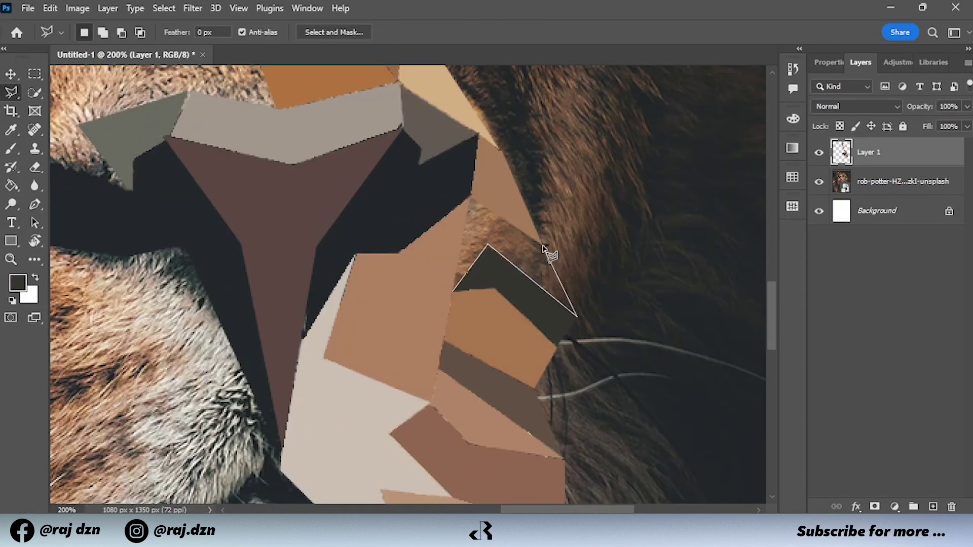
# Fill one more facet with sampled brown, then pan up to the nose
pyautogui.press('i')
pyautogui.click(473, 228)
pyautogui.hotkey('alt', 'BackSpace')
pyautogui.scroll(3, 473, 354)
pyautogui.moveTo(543, 282); pyautogui.dragTo(503, 322)
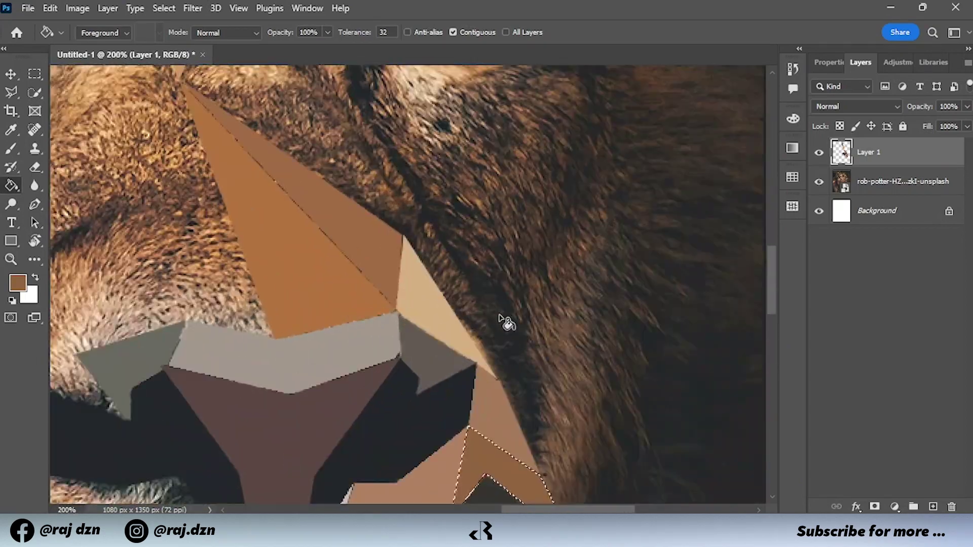
# Outline a strip facet from the eye's inner corner along the nose bridge
pyautogui.press('l')
pyautogui.click(467, 259)
pyautogui.moveTo(467, 260); pyautogui.dragTo(551, 387)
pyautogui.click(455, 240)
pyautogui.click(459, 127)
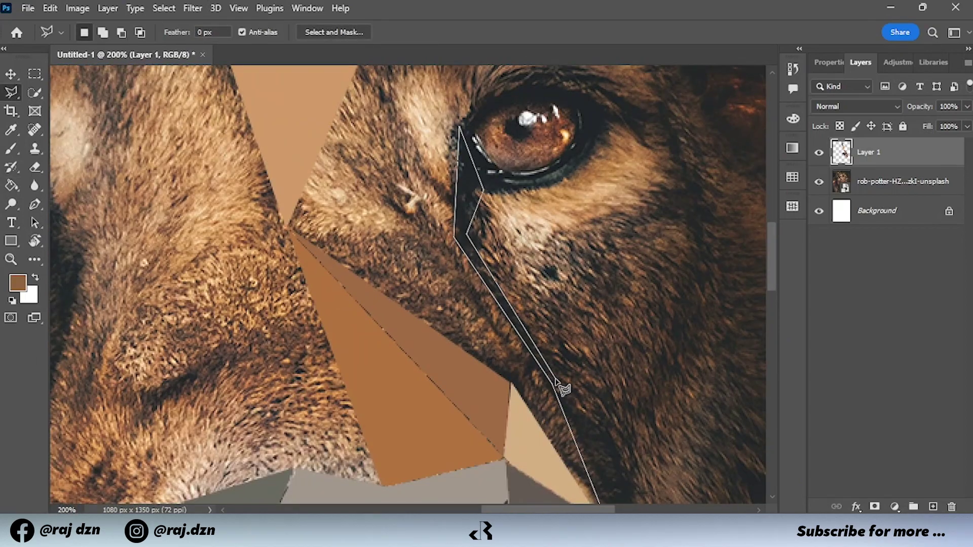
pyautogui.doubleClick(563, 388)
pyautogui.scroll(-3, 563, 389)
# Fill the strip facet with a dark brown sampled from the fur
pyautogui.press('i')
pyautogui.click(506, 196)
pyautogui.scroll(3, 512, 340)
pyautogui.press('l')
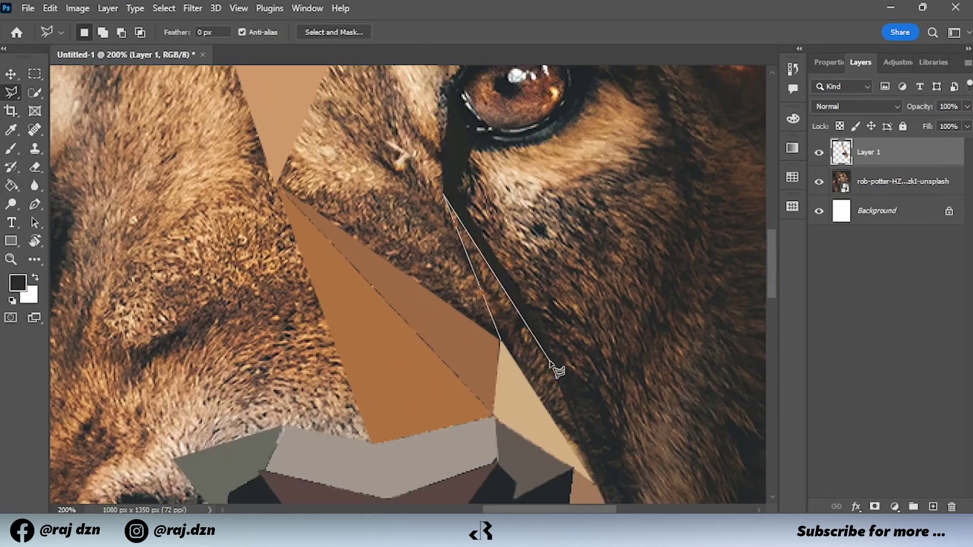
pyautogui.press('i')
pyautogui.click(503, 345)
pyautogui.hotkey('alt', 'BackSpace')
# Outline the facet beside the nose bridge and sample a fur colour for it
pyautogui.press('l')
pyautogui.scroll(-3, 504, 344)
pyautogui.scroll(3, 446, 285)
pyautogui.doubleClick(583, 388)
pyautogui.press('i')
pyautogui.click(499, 274)
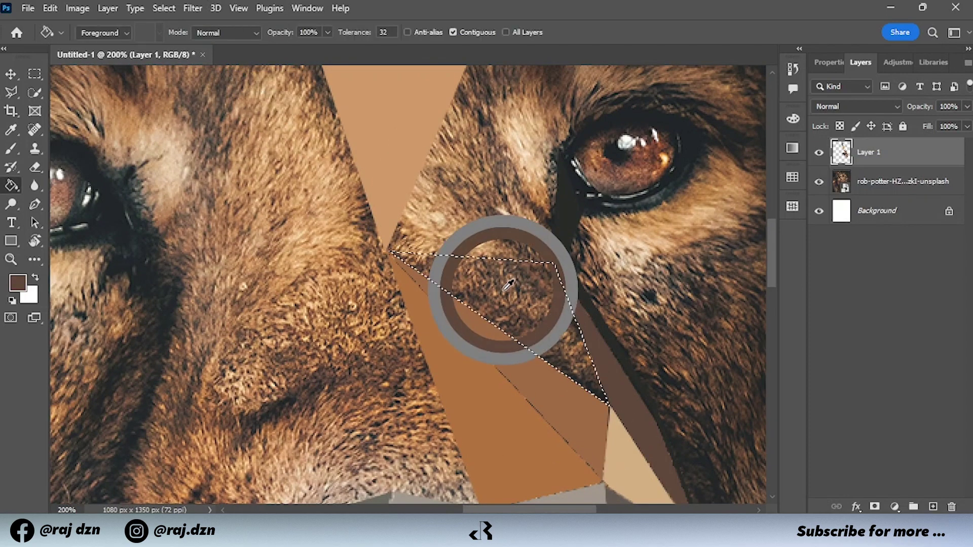
pyautogui.press('l')
# Fill the triangle beside the eye with a light tan sampled from the fur
pyautogui.scroll(3, 430, 337)
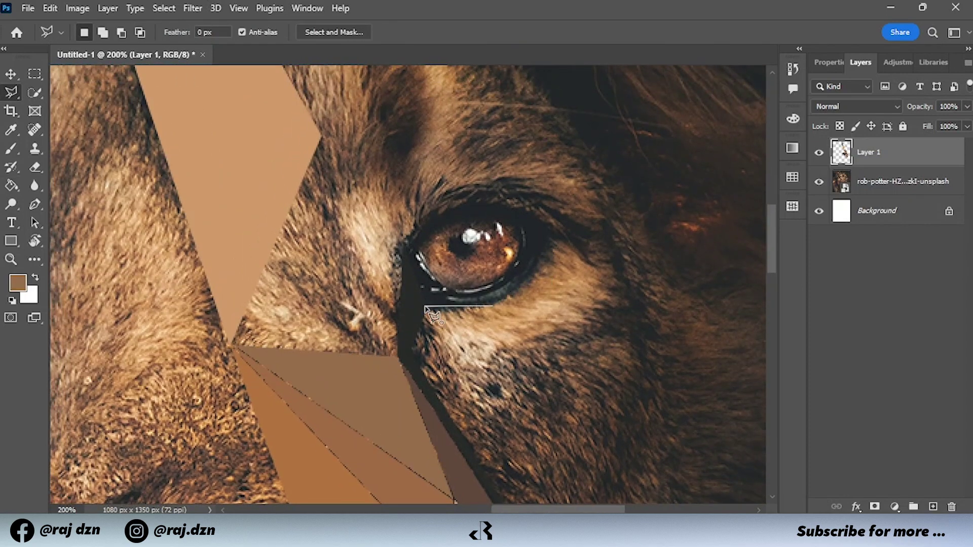
pyautogui.doubleClick(365, 351)
pyautogui.press('i')
pyautogui.click(326, 332)
pyautogui.hotkey('alt', 'BackSpace')
pyautogui.press('l')
# Outline a triangle above the eye and fill it with sampled tan
pyautogui.click(400, 243)
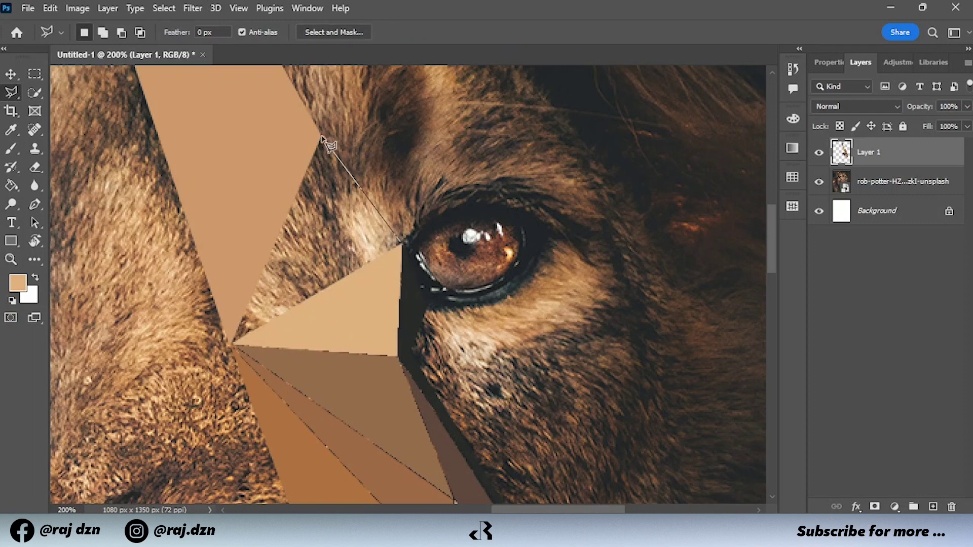
pyautogui.press('i')
pyautogui.click(369, 217)
pyautogui.hotkey('alt', 'BackSpace')
pyautogui.press('l')
pyautogui.scroll(3, 523, 303)
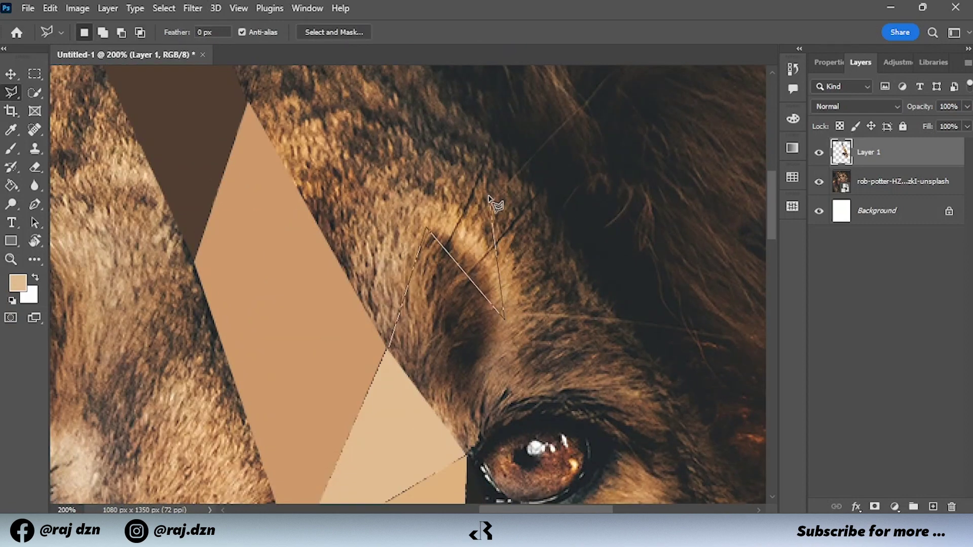
# Add another tan facet above the eye
pyautogui.click(389, 344)
pyautogui.press('i')
pyautogui.click(441, 223)
pyautogui.hotkey('alt', 'BackSpace')
pyautogui.press('l')
pyautogui.scroll(-3, 426, 273)
# Fill the eye highlight piece light grey and the pupil piece dark
pyautogui.press('i')
pyautogui.click(441, 303)
pyautogui.press('l')
pyautogui.click(448, 316)
pyautogui.press('i')
pyautogui.click(446, 304)
pyautogui.hotkey('alt', 'BackSpace')
# Fill an iris piece with reddish-brown sampled from the iris
pyautogui.press('l')
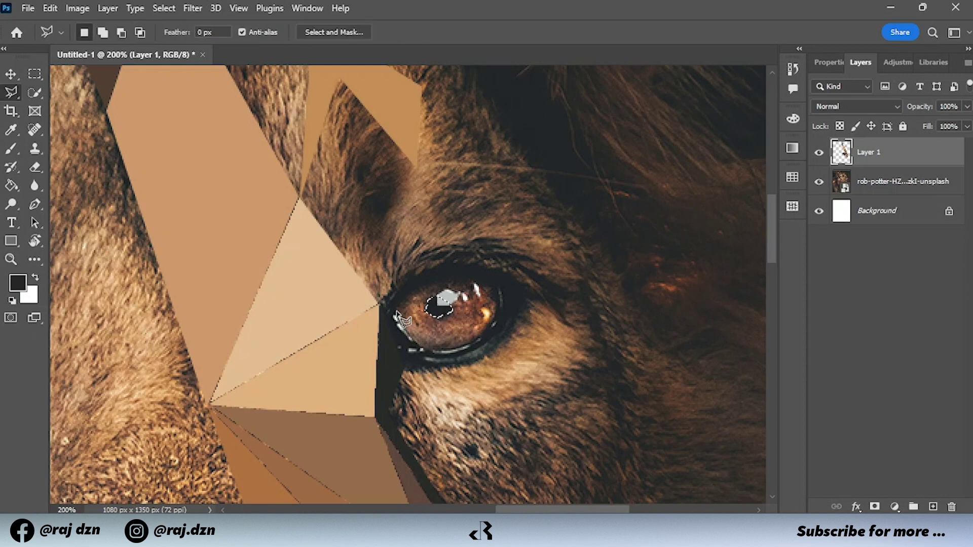
pyautogui.press('i')
pyautogui.click(414, 321)
pyautogui.hotkey('alt', 'BackSpace')
pyautogui.press('l')
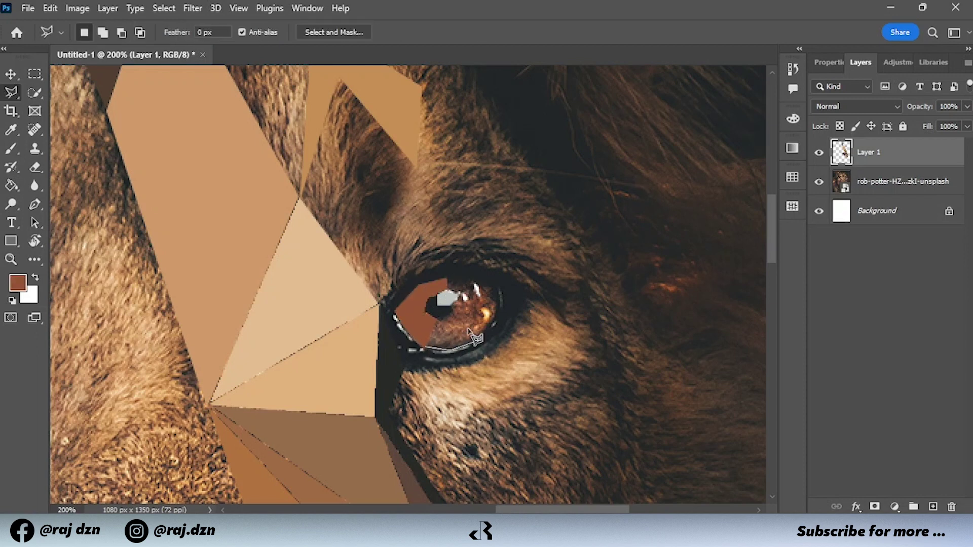
# Outline the lower iris piece and fill it light tan
pyautogui.click(426, 349)
pyautogui.press('i')
pyautogui.click(454, 311)
pyautogui.hotkey('alt', 'BackSpace')
pyautogui.press('l')
# Fill the upper-right iris piece reddish-brown and the small iris triangle dark brown
pyautogui.click(476, 283)
pyautogui.press('i')
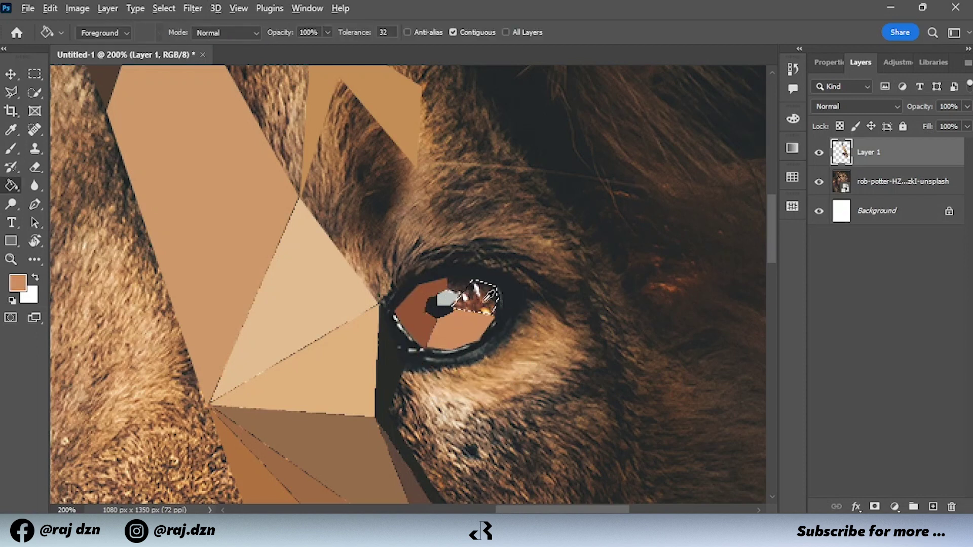
pyautogui.hotkey('alt', 'BackSpace')
pyautogui.press('l')
pyautogui.press('i')
pyautogui.click(459, 271)
pyautogui.hotkey('alt', 'BackSpace')
pyautogui.scroll(-2, 441, 253)
# Outline the rim around the eye and fill it near-black
pyautogui.press('l')
pyautogui.click(373, 240)
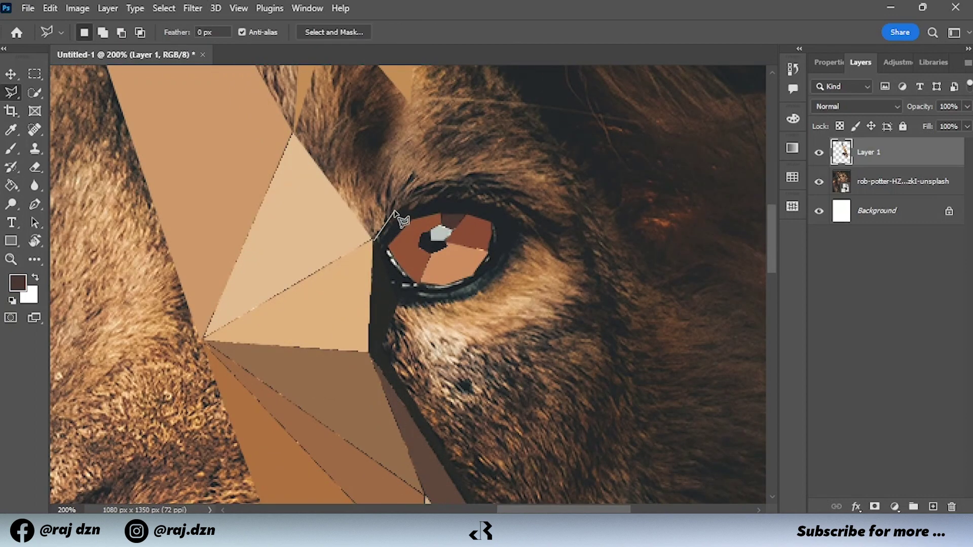
pyautogui.press('i')
pyautogui.click(425, 286)
pyautogui.hotkey('alt', 'BackSpace')
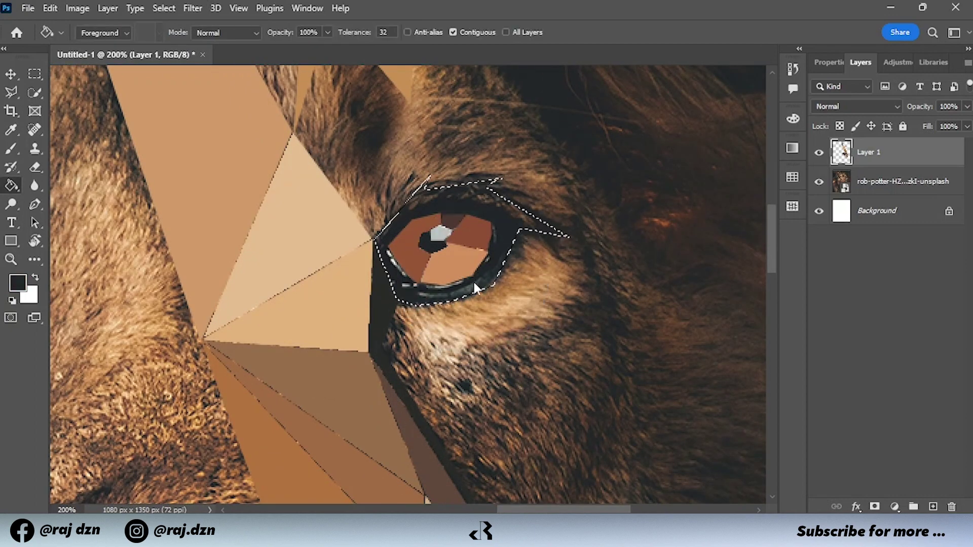
pyautogui.press('l')
# Fill the diamond facet above the eye with brown
pyautogui.moveTo(486, 380); pyautogui.dragTo(567, 467)
pyautogui.press('i')
pyautogui.click(401, 196)
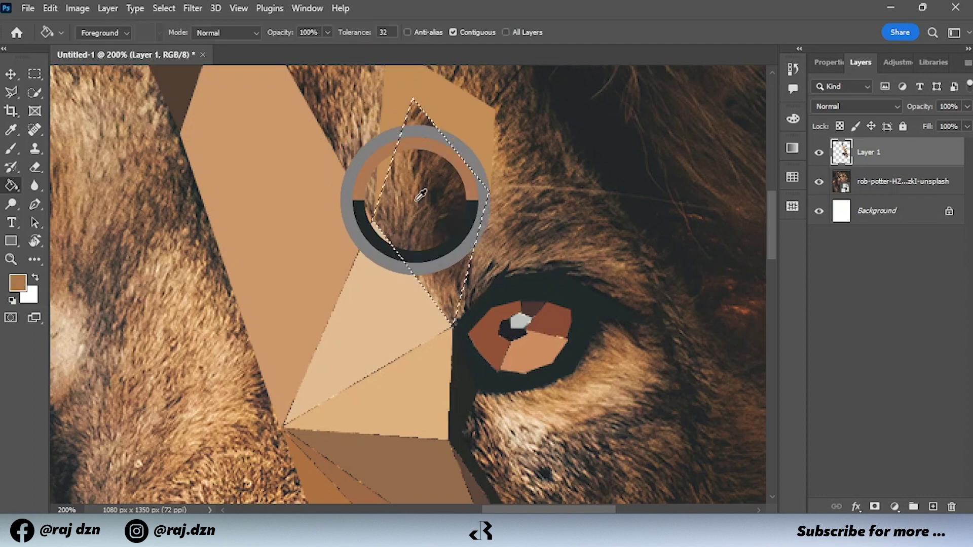
pyautogui.hotkey('alt', 'BackSpace')
pyautogui.press('l')
pyautogui.moveTo(492, 198); pyautogui.dragTo(408, 205)
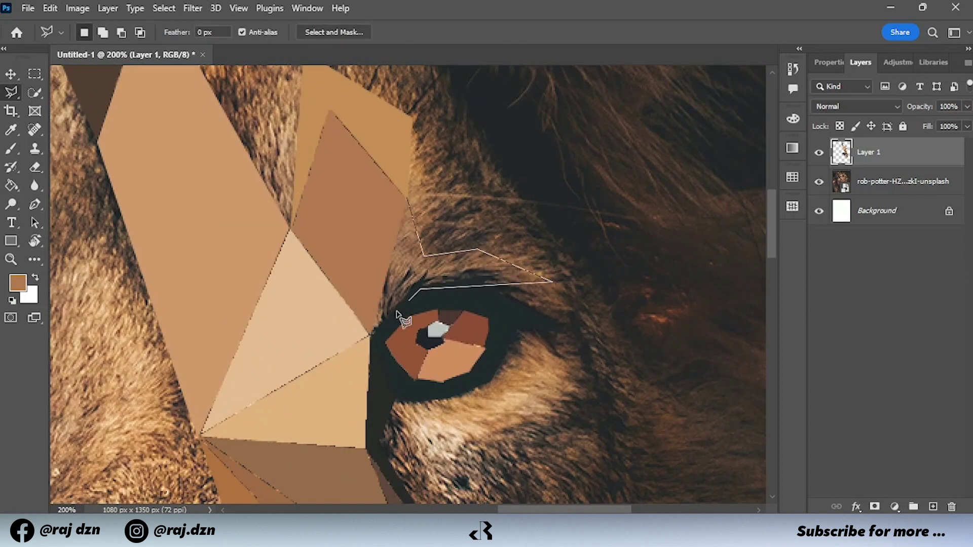
# Fill the brow facet above the lion's right eye with sampled brown
pyautogui.doubleClick(370, 333)
pyautogui.press('i')
pyautogui.hotkey('alt', 'BackSpace')
pyautogui.press('l')
# Fill a facet below the eye with a light tan sampled from the fur
pyautogui.scroll(-2, 451, 373)
pyautogui.click(383, 293)
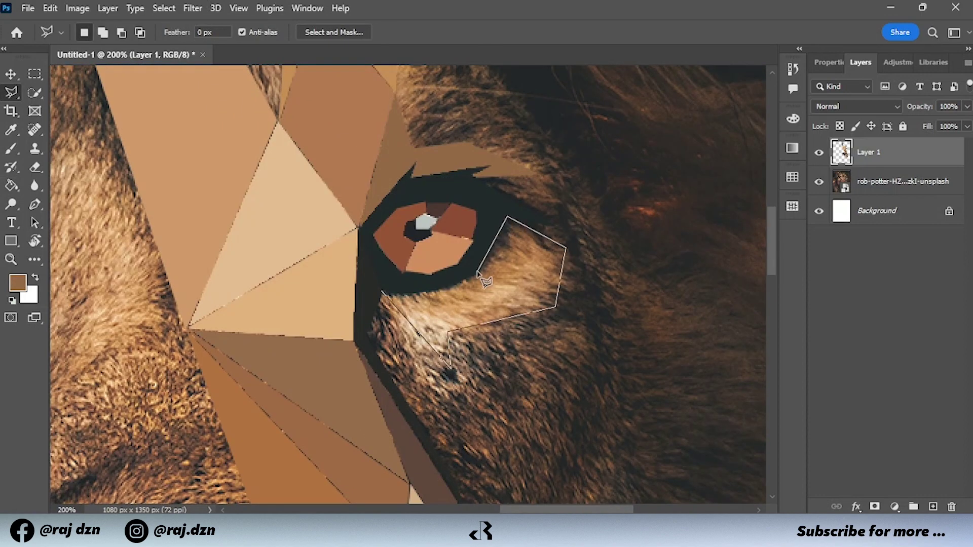
pyautogui.click(384, 294)
pyautogui.press('i')
pyautogui.click(583, 304)
pyautogui.hotkey('alt', 'BackSpace')
pyautogui.press('l')
# Add the next eye-area facet filled with a brown sampled from the fur
pyautogui.scroll(-2, 476, 299)
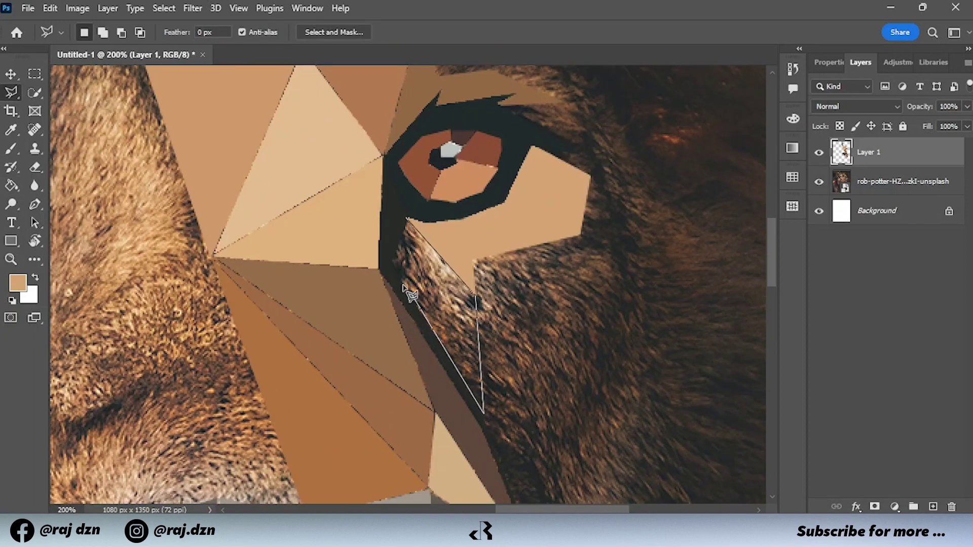
pyautogui.doubleClick(440, 332)
pyautogui.press('i')
pyautogui.click(434, 256)
pyautogui.hotkey('alt', 'BackSpace')
pyautogui.press('l')
# Fill a facet in the upper fur with a darker sampled brown
pyautogui.scroll(-3, 456, 284)
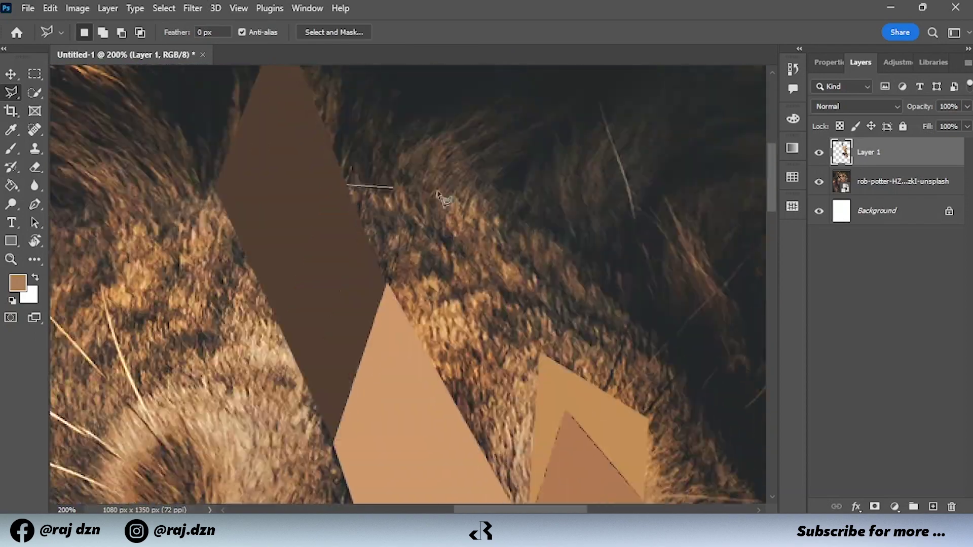
pyautogui.click(347, 189)
pyautogui.press('i')
pyautogui.click(524, 271)
pyautogui.hotkey('alt', 'BackSpace')
# Add a triangle facet filled with brown sampled from the photo
pyautogui.scroll(-2, 523, 272)
pyautogui.click(313, 193)
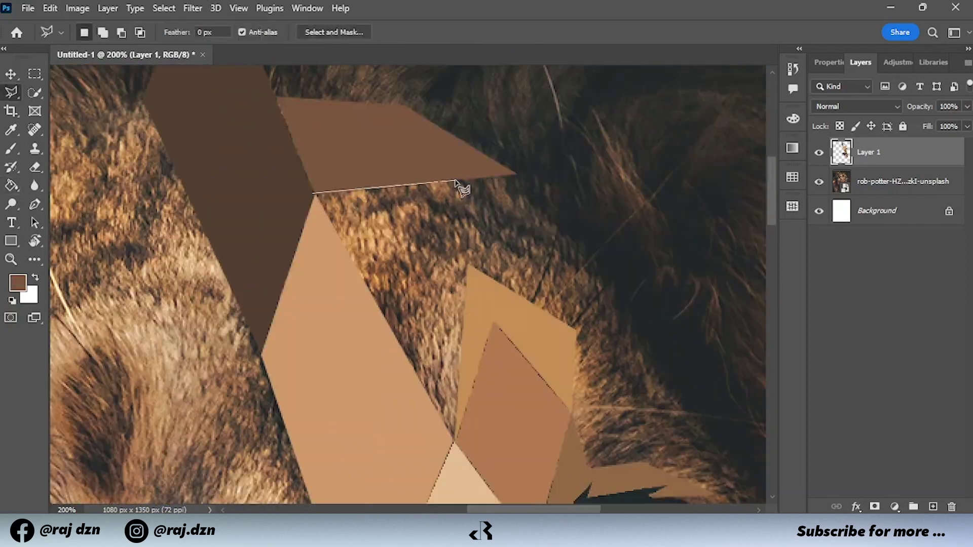
pyautogui.click(314, 193)
pyautogui.press('i')
pyautogui.click(496, 261)
pyautogui.hotkey('alt', 'BackSpace')
pyautogui.press('l')
# Fill two facets near the brow with tan sampled from the fur
pyautogui.scroll(-2, 495, 260)
pyautogui.doubleClick(475, 281)
pyautogui.press('i')
pyautogui.click(424, 202)
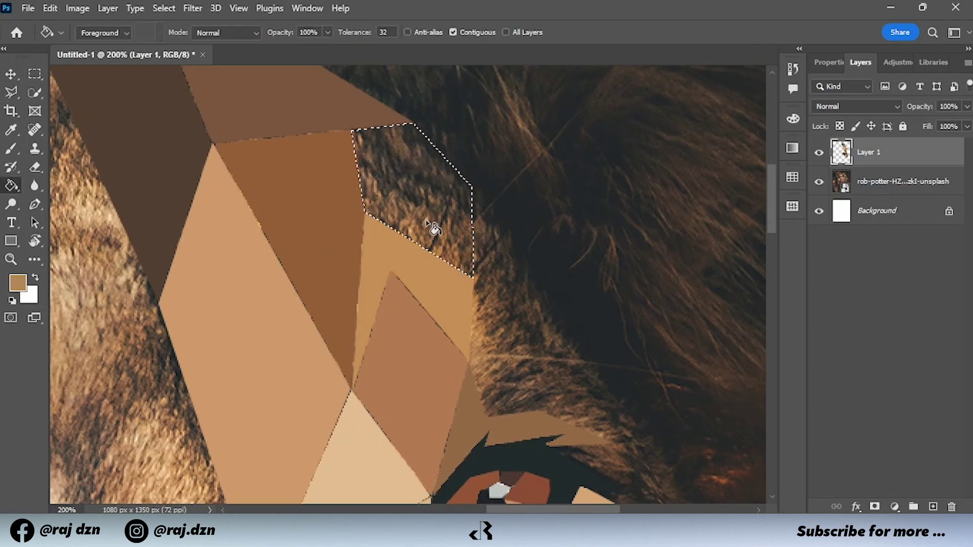
pyautogui.hotkey('alt', 'BackSpace')
pyautogui.press('l')
pyautogui.scroll(-2, 397, 96)
pyautogui.doubleClick(399, 181)
pyautogui.hotkey('alt', 'BackSpace')
# Fill a triangle facet on the cheek with sampled dark brown
pyautogui.scroll(-2, 375, 151)
pyautogui.hscroll(2, 375, 151)
pyautogui.doubleClick(372, 250)
pyautogui.press('i')
pyautogui.click(398, 245)
pyautogui.hotkey('alt', 'BackSpace')
pyautogui.press('l')
# Fill the diamond facet with a brown picked from nearby fur
pyautogui.scroll(-5, 404, 154)
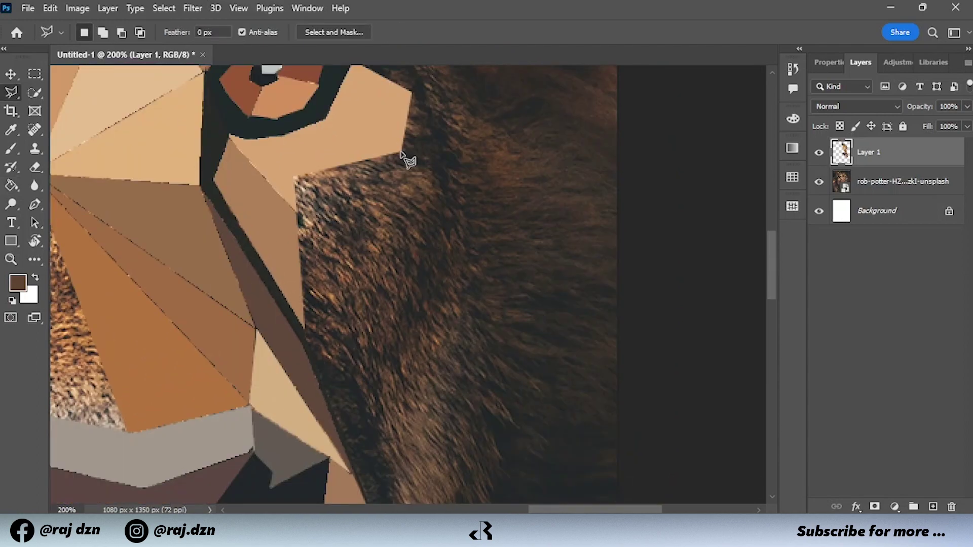
pyautogui.doubleClick(299, 216)
pyautogui.hotkey('alt', 'BackSpace')
pyautogui.scroll(-5, 408, 167)
pyautogui.click(463, 80)
pyautogui.click(390, 388)
pyautogui.press('g')
pyautogui.keyDown('alt'); pyautogui.click(434, 330); pyautogui.keyUp('alt')
pyautogui.hotkey('alt', 'BackSpace')
pyautogui.press('l')
# Add two brown triangle facets on the cheek
pyautogui.scroll(3, 525, 213)
pyautogui.hscroll(-2, 525, 212)
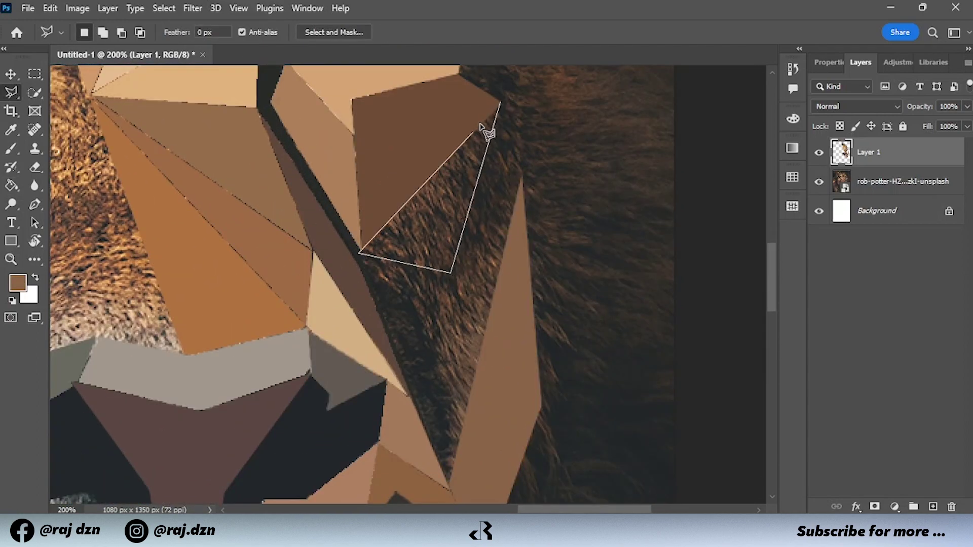
pyautogui.doubleClick(481, 127)
pyautogui.hotkey('alt', 'BackSpace')
pyautogui.scroll(-1, 457, 228)
pyautogui.click(522, 162)
pyautogui.doubleClick(453, 455)
pyautogui.press('g')
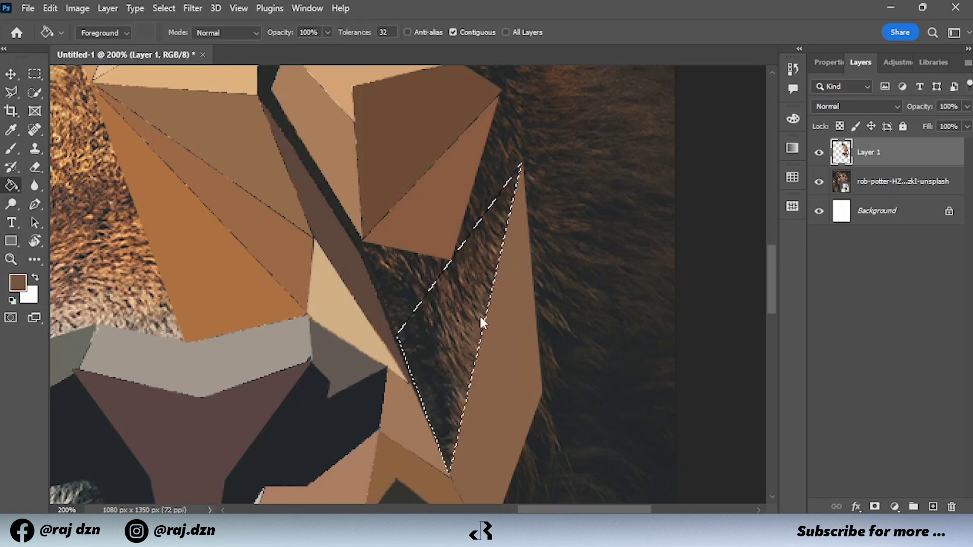
pyautogui.hotkey('alt', 'BackSpace')
# Fill a small triangle and a darker brown facet above the eye
pyautogui.doubleClick(398, 326)
pyautogui.hotkey('alt', 'BackSpace')
pyautogui.moveTo(495, 190); pyautogui.dragTo(498, 392)
pyautogui.click(387, 133)
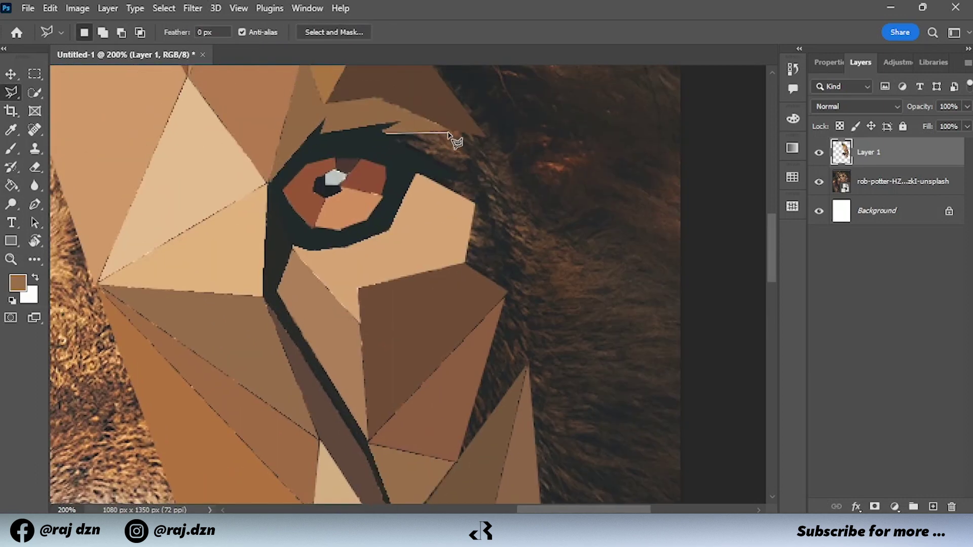
pyautogui.doubleClick(418, 175)
pyautogui.hotkey('alt', 'BackSpace')
pyautogui.scroll(-1, 472, 178)
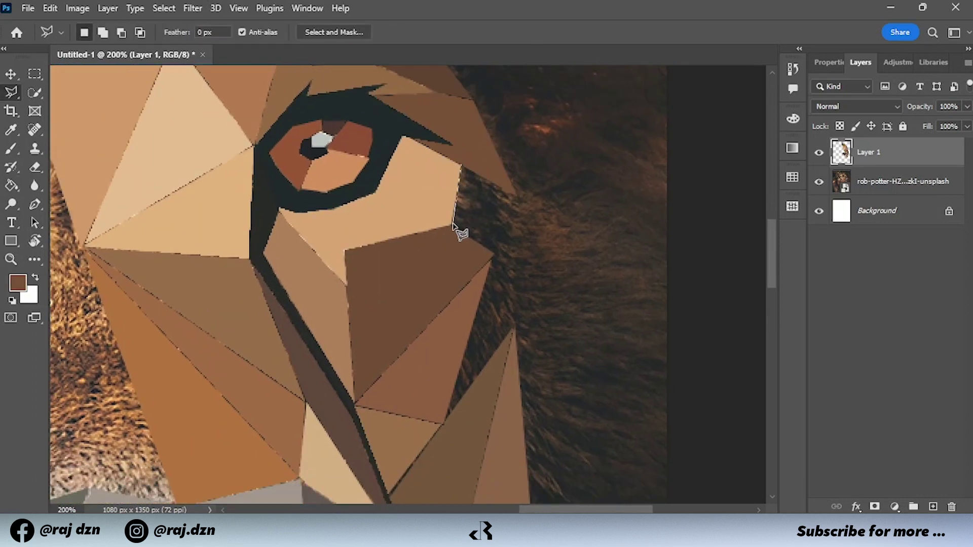
# Fill the mouth facet and the rhombus beneath it with near-black
pyautogui.hotkey('ctrl', '0')
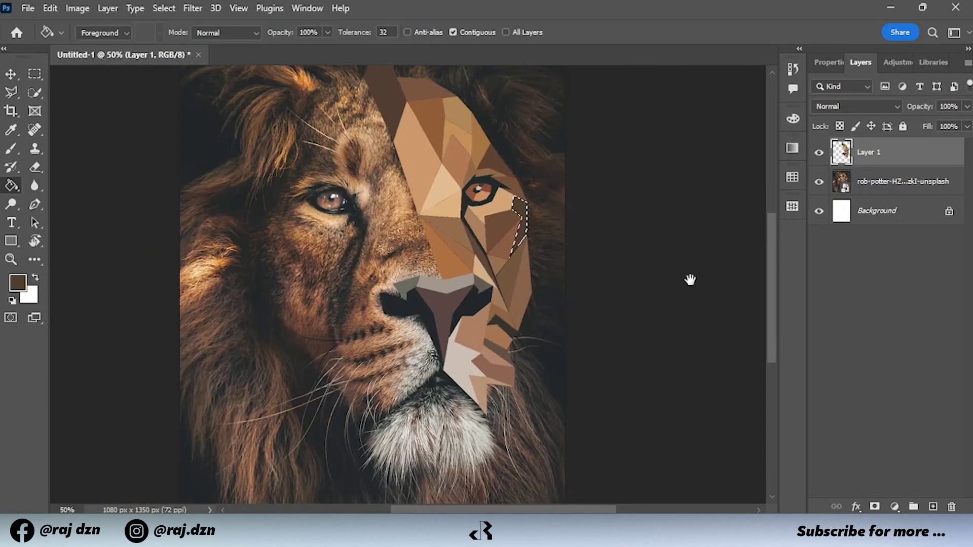
pyautogui.scroll(5, 503, 381)
pyautogui.click(496, 198)
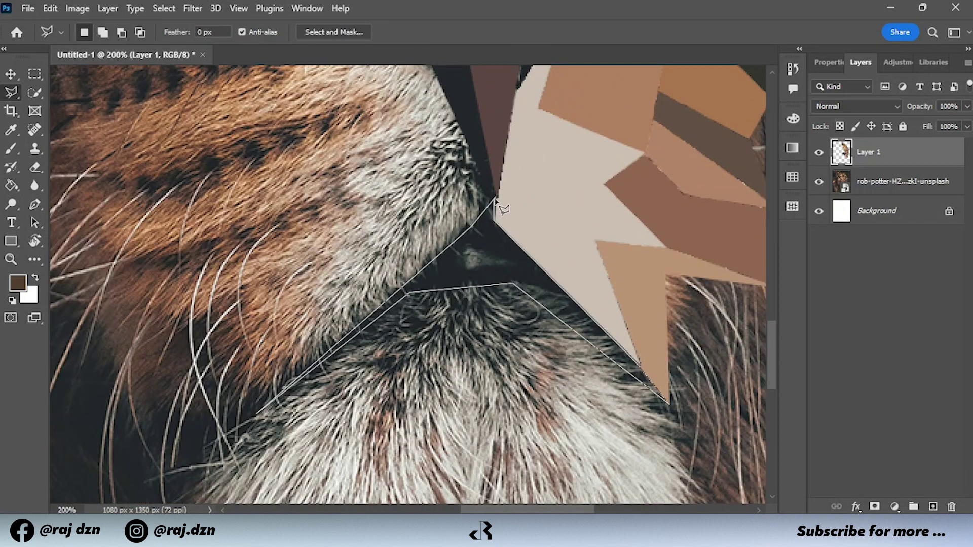
pyautogui.click(496, 198)
pyautogui.hotkey('alt', 'BackSpace')
pyautogui.scroll(-1, 445, 247)
pyautogui.click(373, 222)
pyautogui.hotkey('alt', 'BackSpace')
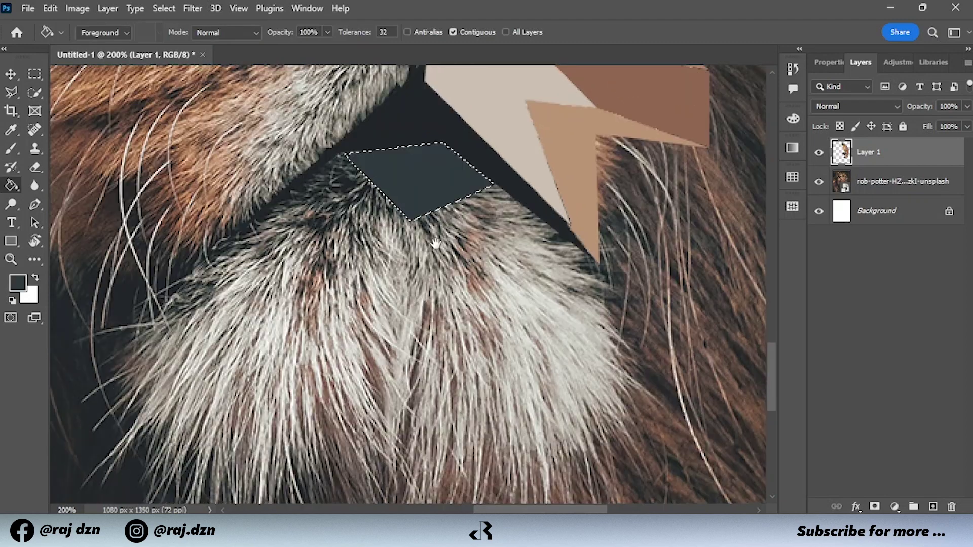
# Fill chin facets with light grey sampled from the chin fur, plus a taupe triangle
pyautogui.scroll(-3, 373, 221)
pyautogui.click(376, 378)
pyautogui.hotkey('alt', 'BackSpace')
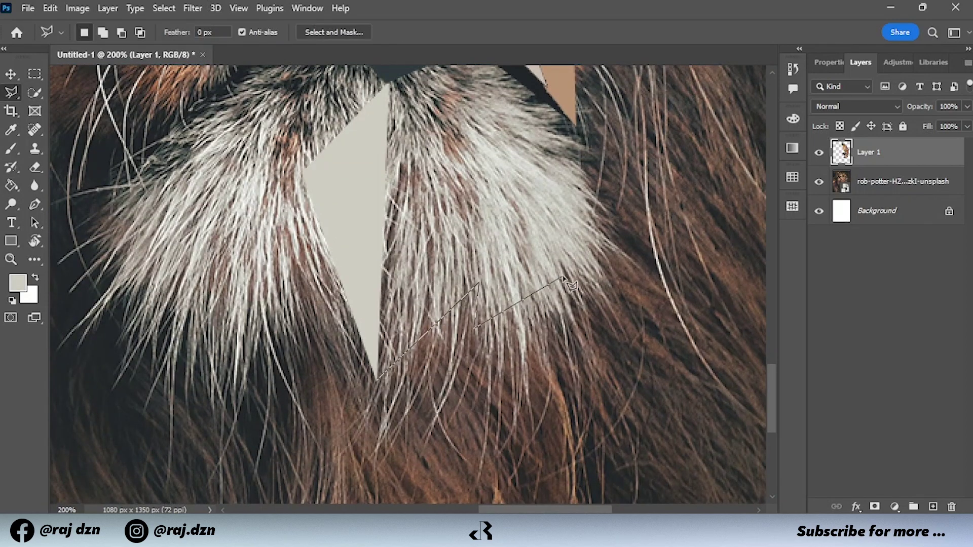
pyautogui.doubleClick(389, 83)
pyautogui.hotkey('alt', 'BackSpace')
pyautogui.scroll(2, 471, 229)
pyautogui.doubleClick(479, 113)
pyautogui.hotkey('alt', 'BackSpace')
# Refill the chin triangle in light beige and add a narrow light grey triangle
pyautogui.click(393, 147)
pyautogui.click(484, 310)
pyautogui.click(406, 156)
pyautogui.press('g')
pyautogui.click(486, 230)
pyautogui.keyDown('alt'); pyautogui.click(467, 195); pyautogui.keyUp('alt')
pyautogui.scroll(-2, 420, 312)
pyautogui.doubleClick(408, 403)
pyautogui.hotkey('alt', 'BackSpace')
# Add a light beige facet and outline a triangle facet in the mane
pyautogui.click(452, 345)
pyautogui.click(507, 280)
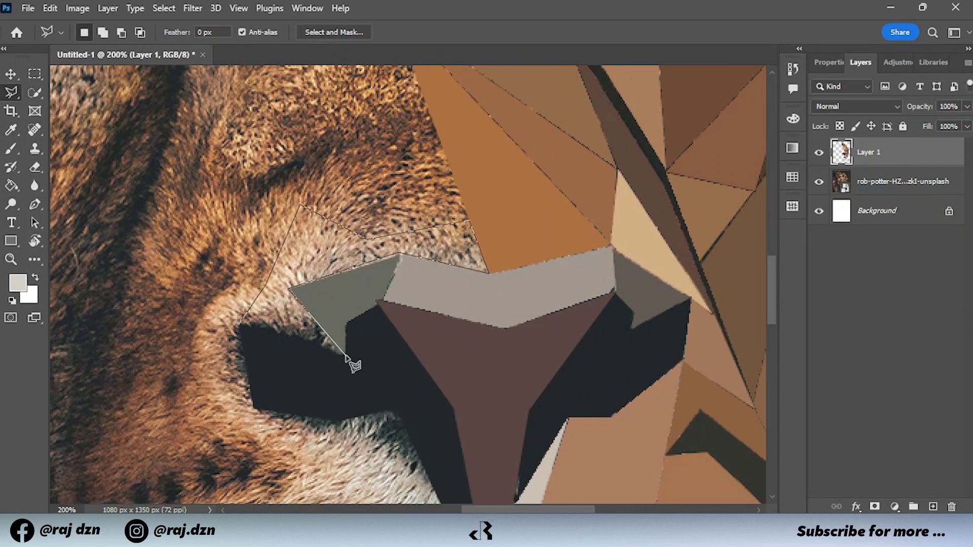
pyautogui.doubleClick(346, 356)
pyautogui.hotkey('alt', 'BackSpace')
pyautogui.scroll(3, 333, 373)
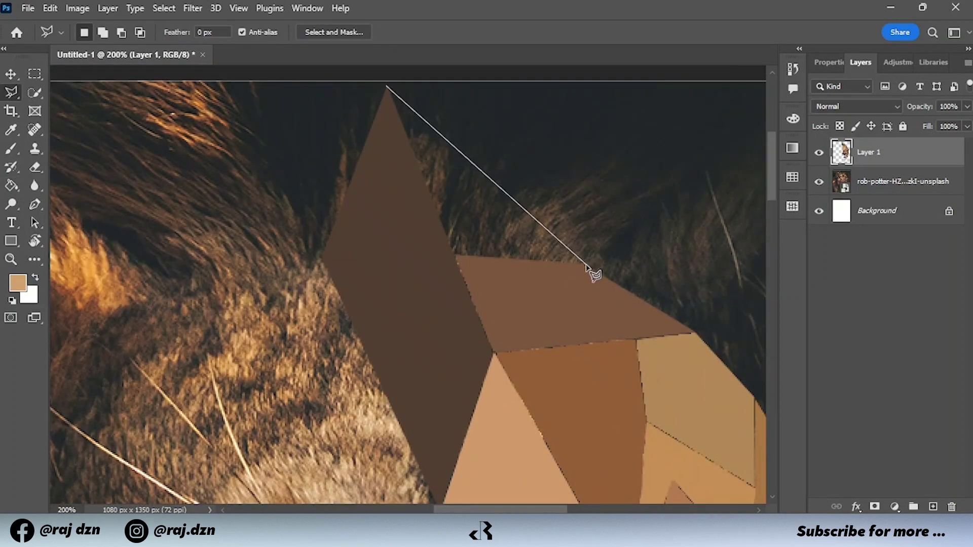
pyautogui.doubleClick(586, 264)
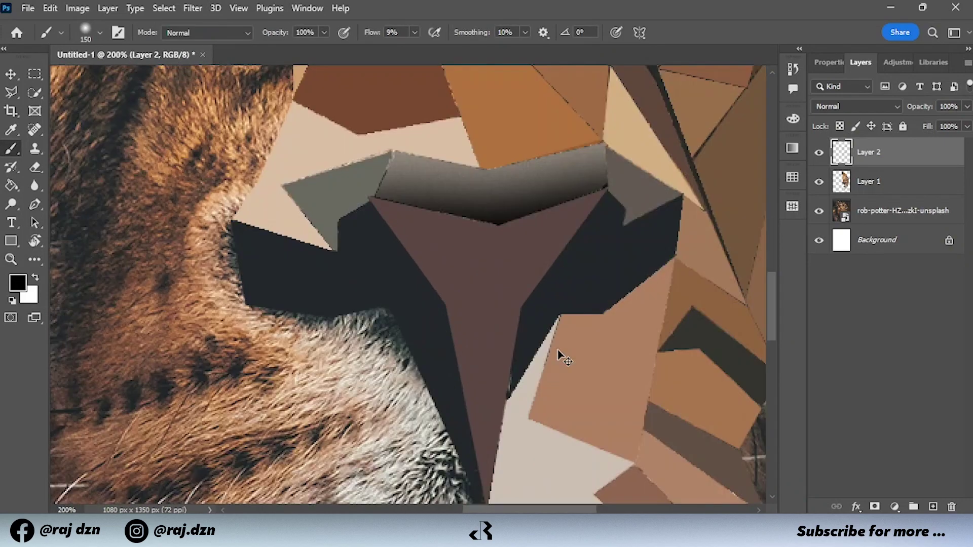
# Brush soft dark shading across the grey facet beside the nose, adjusting brush size and softness
pyautogui.press('b')
pyautogui.moveTo(337, 272); pyautogui.dragTo(412, 278)
pyautogui.rightClick(413, 293)
pyautogui.press('e')
pyautogui.press('l')
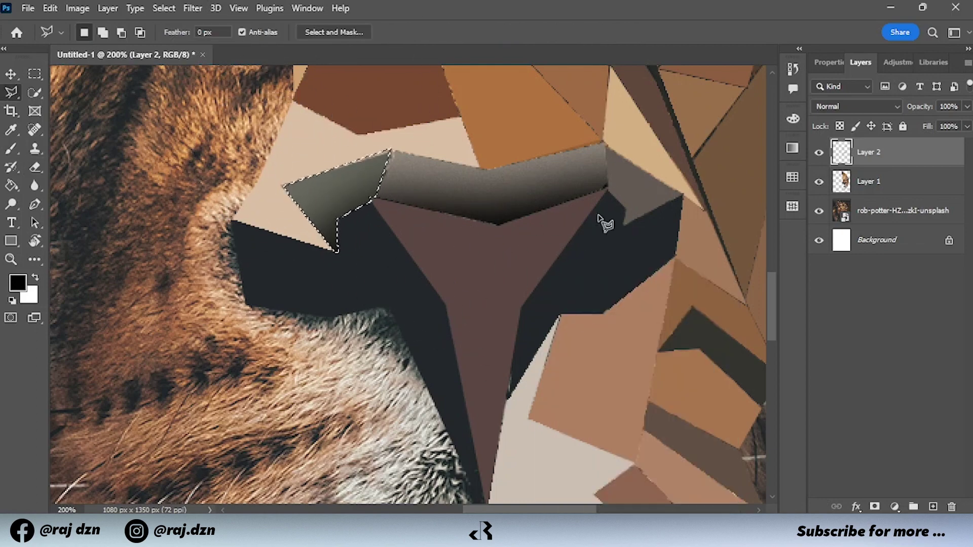
# Select the next facet and soften its shading with the Eraser
pyautogui.doubleClick(677, 203)
pyautogui.press('e')
pyautogui.moveTo(575, 261); pyautogui.dragTo(569, 271)
pyautogui.hotkey('ctrl', 'd')
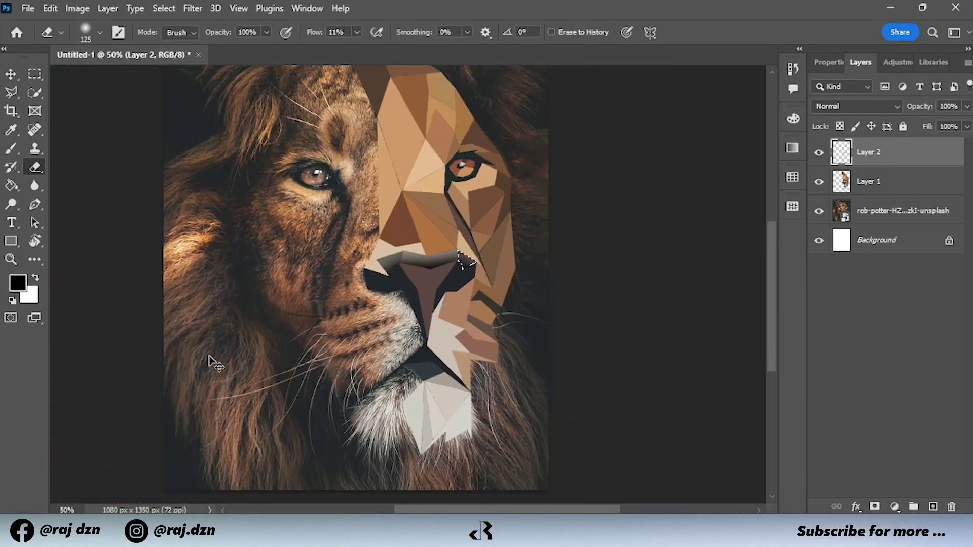
# Lasso a lower muzzle facet and fade its dark shading with the Eraser
pyautogui.press('l')
pyautogui.scroll(-5, 403, 308)
pyautogui.hscroll(2, 402, 308)
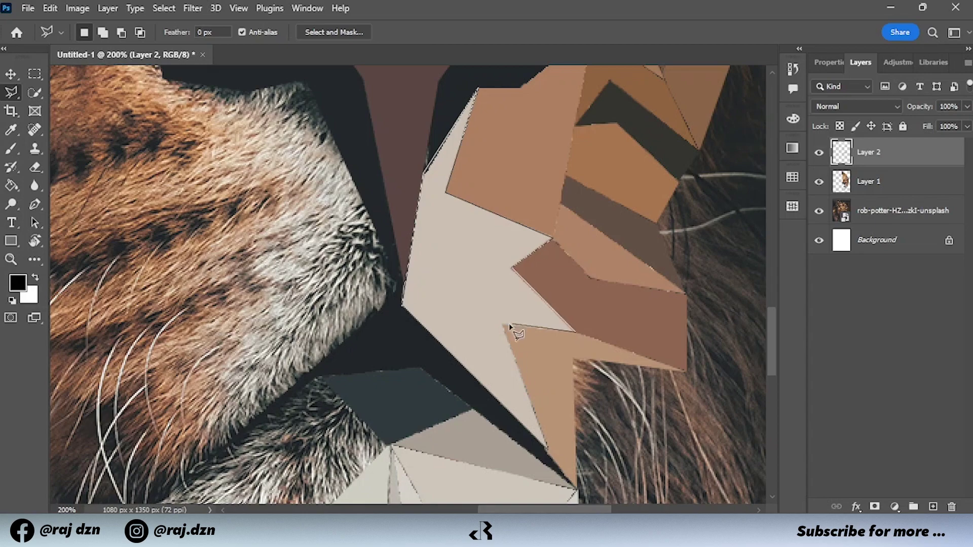
pyautogui.click(510, 325)
pyautogui.press('e')
pyautogui.moveTo(380, 250); pyautogui.dragTo(370, 413)
pyautogui.hotkey('ctrl', 'd')
# Select a lower facet and erase its shading into a soft gradient
pyautogui.moveTo(454, 342)
pyautogui.mouseDown()
pyautogui.moveTo(453, 73)
pyautogui.moveTo(464, 111)
pyautogui.mouseUp()
pyautogui.press('l')
pyautogui.click(389, 212)
pyautogui.press('e')
pyautogui.moveTo(390, 211); pyautogui.dragTo(500, 370)
pyautogui.hotkey('ctrl', 'd')
pyautogui.scroll(-5, 452, 398)
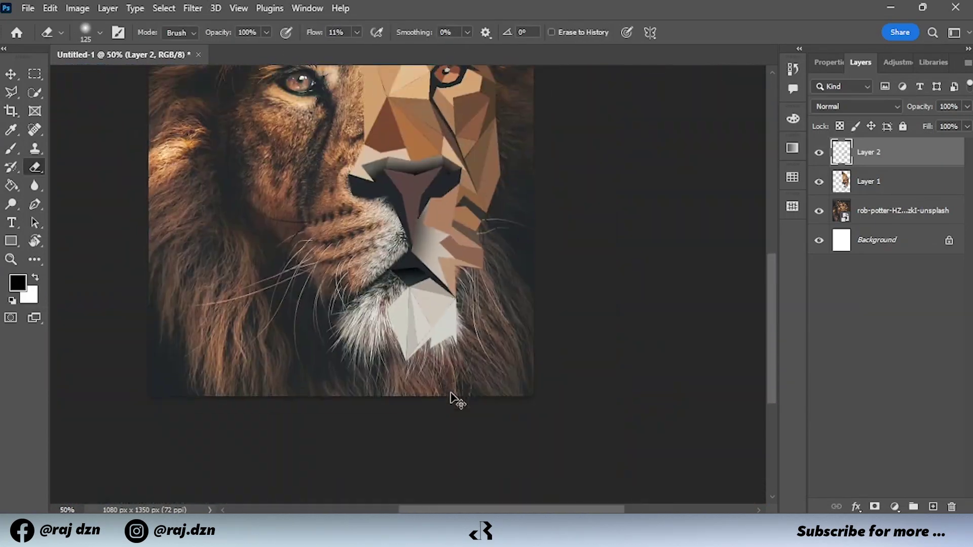
pyautogui.scroll(5, 452, 397)
pyautogui.press('l')
# Outline a chin facet and brush dark shading into it
pyautogui.moveTo(578, 395); pyautogui.dragTo(592, 262)
pyautogui.click(342, 247)
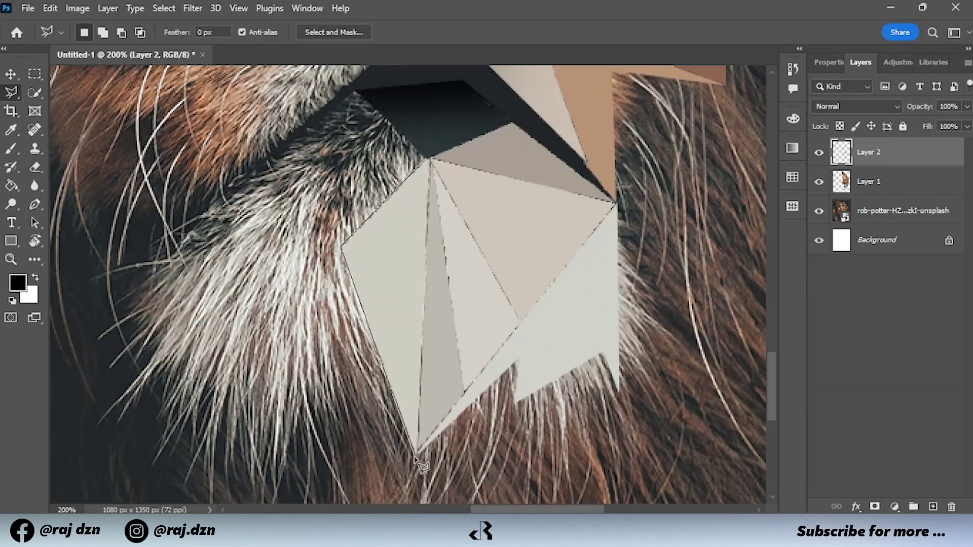
pyautogui.click(429, 158)
pyautogui.press('b')
pyautogui.moveTo(424, 162)
pyautogui.mouseDown()
pyautogui.moveTo(738, 163)
pyautogui.moveTo(282, 250)
pyautogui.moveTo(530, 413)
pyautogui.mouseUp()
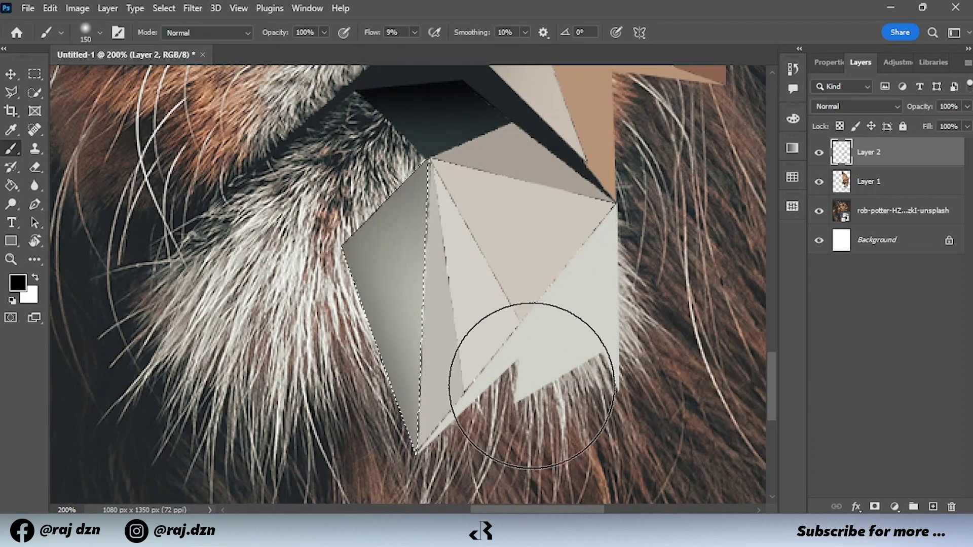
pyautogui.hotkey('ctrl', 'd')
# Outline the upper chin facet and shade it darker with the Brush
pyautogui.press('l')
pyautogui.scroll(1, 452, 166)
pyautogui.click(512, 143)
pyautogui.click(616, 221)
pyautogui.click(429, 179)
pyautogui.press('b')
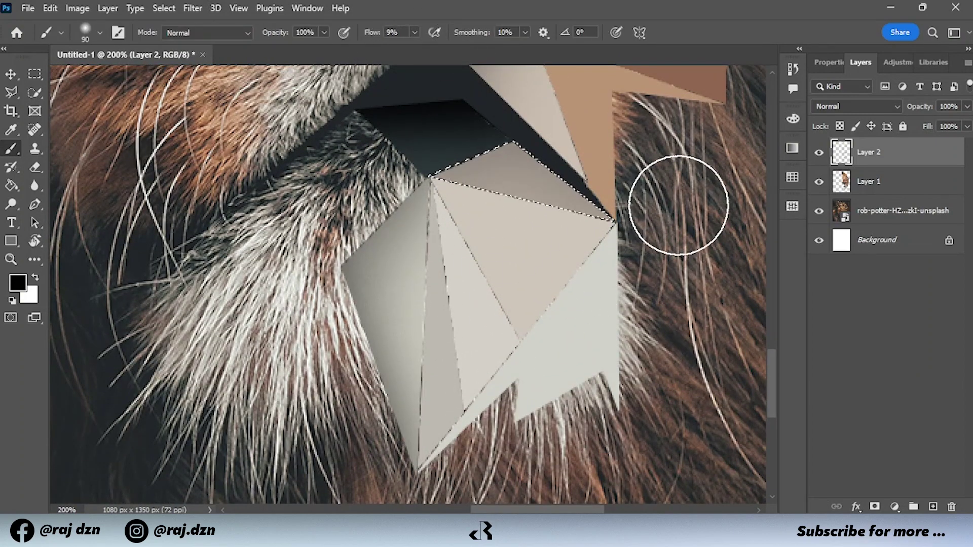
pyautogui.moveTo(521, 98); pyautogui.dragTo(568, 167)
# Darken the chin facet, lighten its lower part, and shade its lower-right edge
pyautogui.press('l')
pyautogui.press('b')
pyautogui.moveTo(651, 249); pyautogui.dragTo(336, 130)
pyautogui.press('e')
pyautogui.moveTo(555, 358); pyautogui.dragTo(532, 218)
pyautogui.press('l')
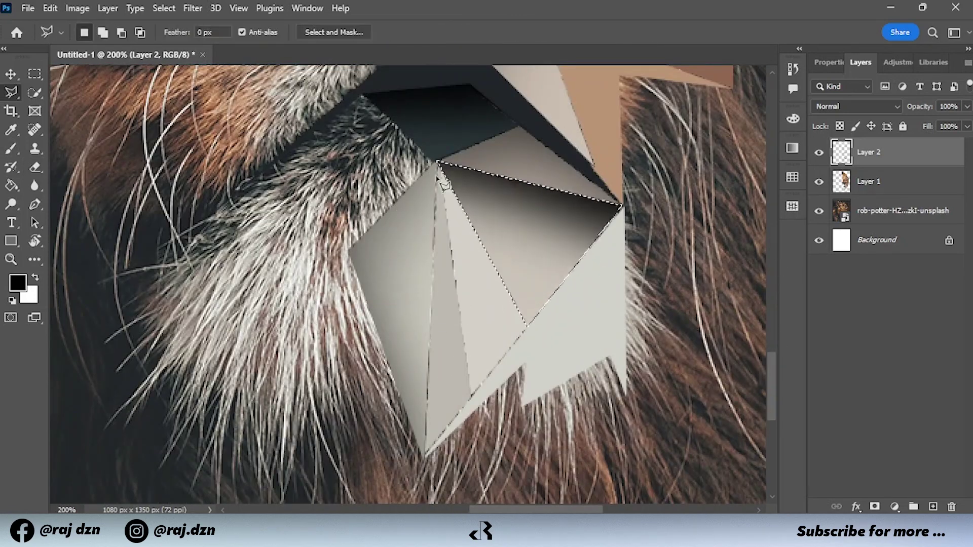
pyautogui.press('b')
pyautogui.moveTo(558, 401); pyautogui.dragTo(424, 455)
pyautogui.press('l')
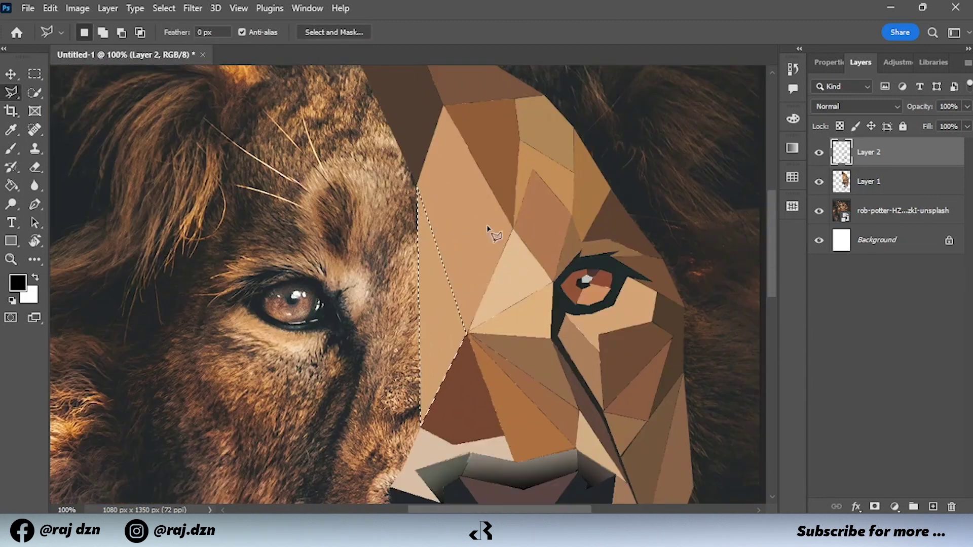
# Brush soft shading along the left edge of the face facets
pyautogui.press('b')
pyautogui.moveTo(504, 387)
pyautogui.mouseDown()
pyautogui.moveTo(415, 499)
pyautogui.moveTo(398, 304)
pyautogui.mouseUp()
pyautogui.hotkey('ctrl', 'd')
pyautogui.scroll(-3, 398, 304)
pyautogui.scroll(5, 547, 261)
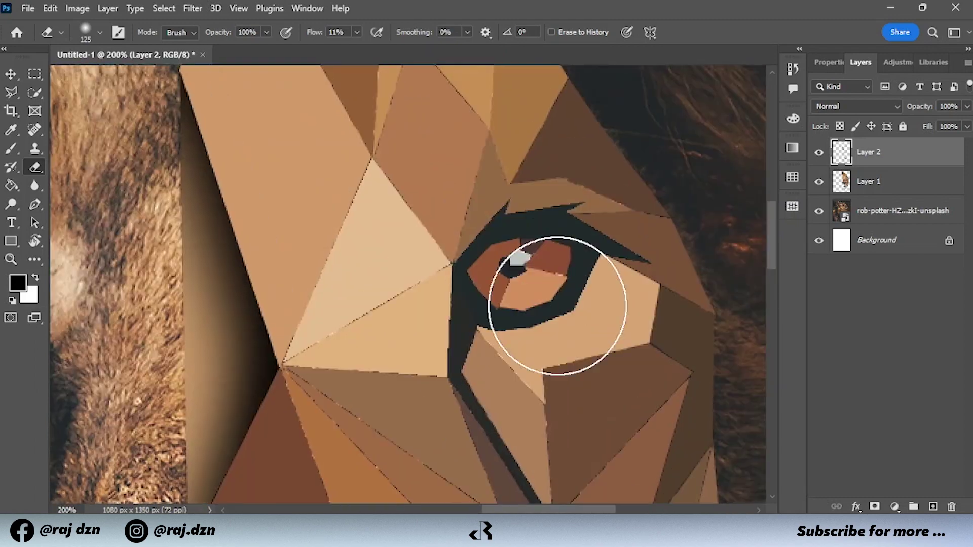
# Select the iris and erase the shading from it
pyautogui.press('l')
pyautogui.doubleClick(511, 294)
pyautogui.press('e')
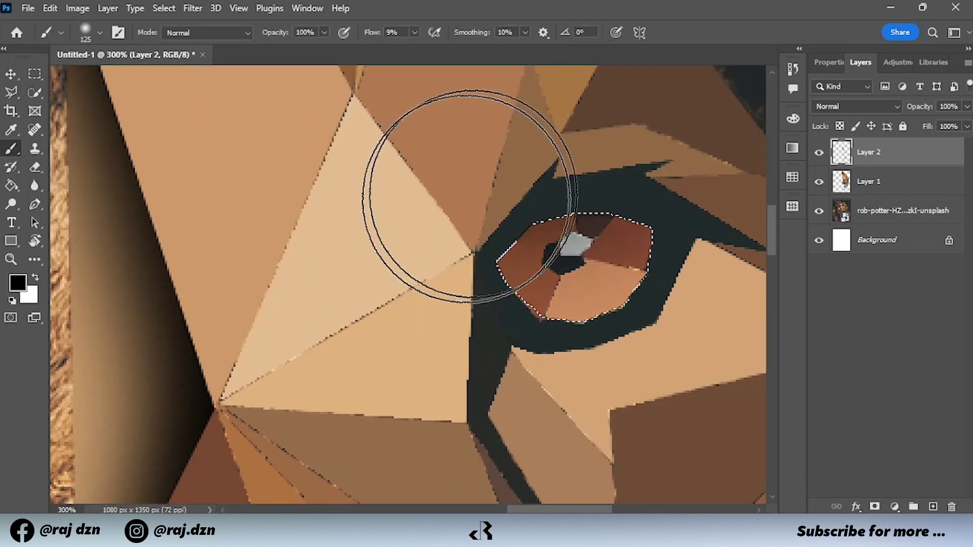
pyautogui.moveTo(446, 201); pyautogui.dragTo(598, 380)
pyautogui.hotkey('ctrl', '-')
pyautogui.hotkey('ctrl', '-')
pyautogui.hotkey('ctrl', '-')
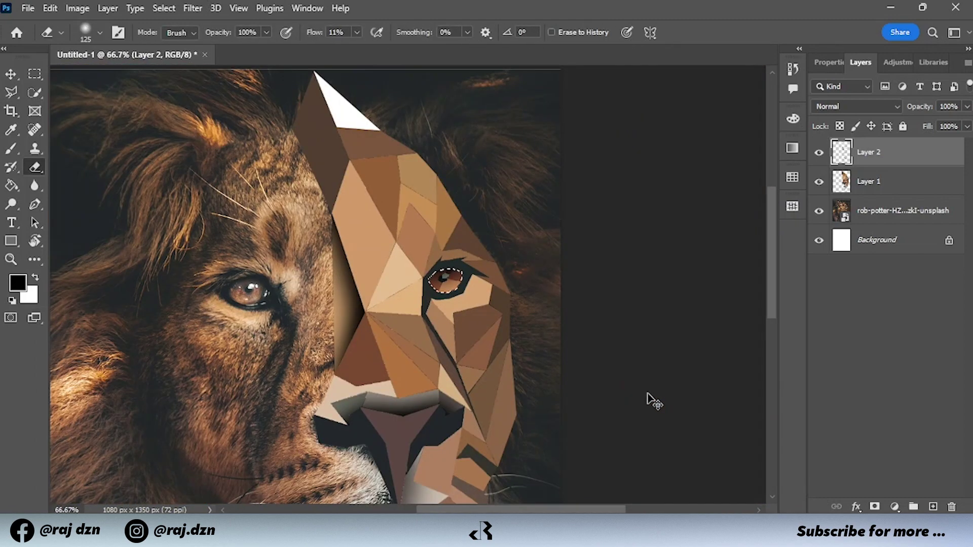
pyautogui.hotkey('ctrl', 'd')
pyautogui.scroll(3, 653, 403)
# Select the facet below the eye and fade parts of it with the Eraser
pyautogui.press('l')
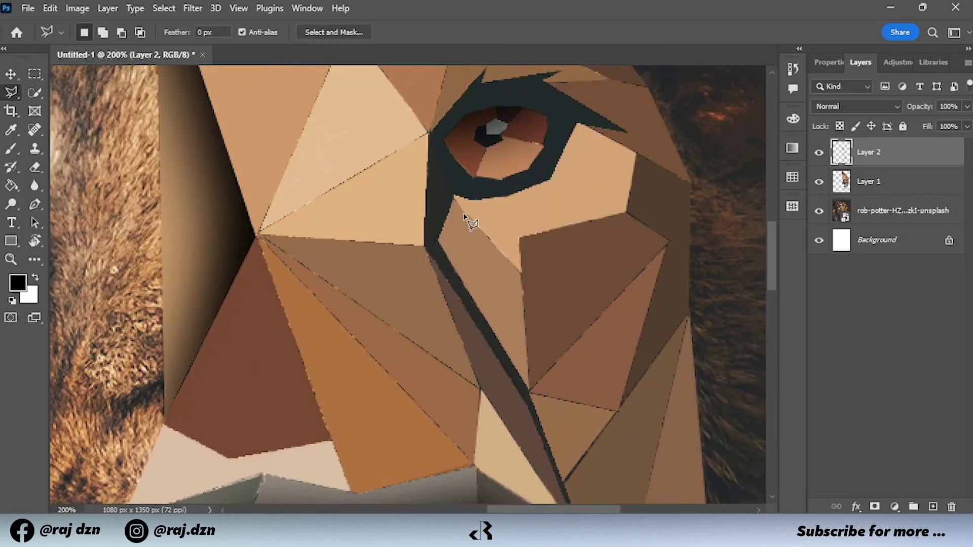
pyautogui.doubleClick(529, 393)
pyautogui.press('e')
pyautogui.moveTo(489, 391); pyautogui.dragTo(376, 203)
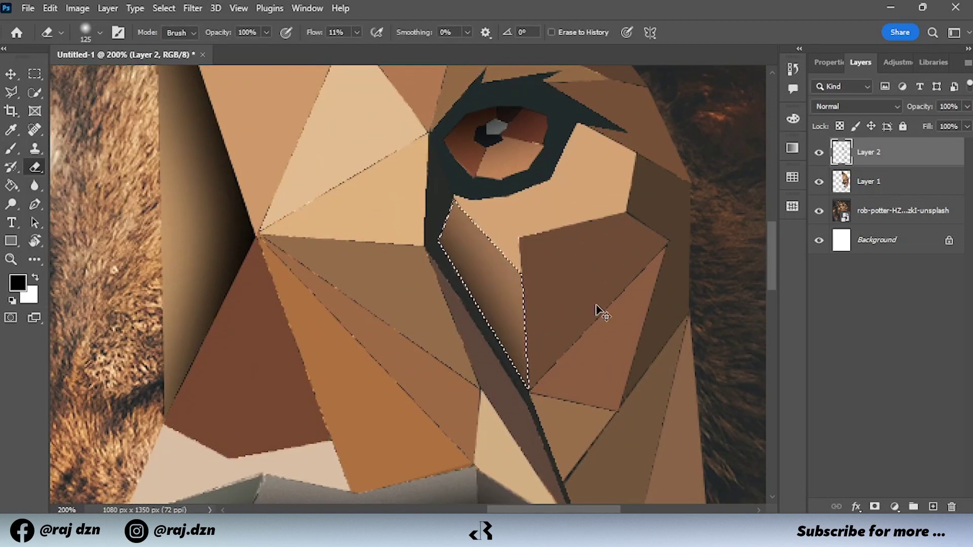
pyautogui.moveTo(598, 311); pyautogui.dragTo(535, 209)
# Outline a triangular facet below the eye and adjust shading along its lower edge
pyautogui.press('l')
pyautogui.click(468, 299)
pyautogui.click(556, 316)
pyautogui.doubleClick(502, 385)
pyautogui.press('e')
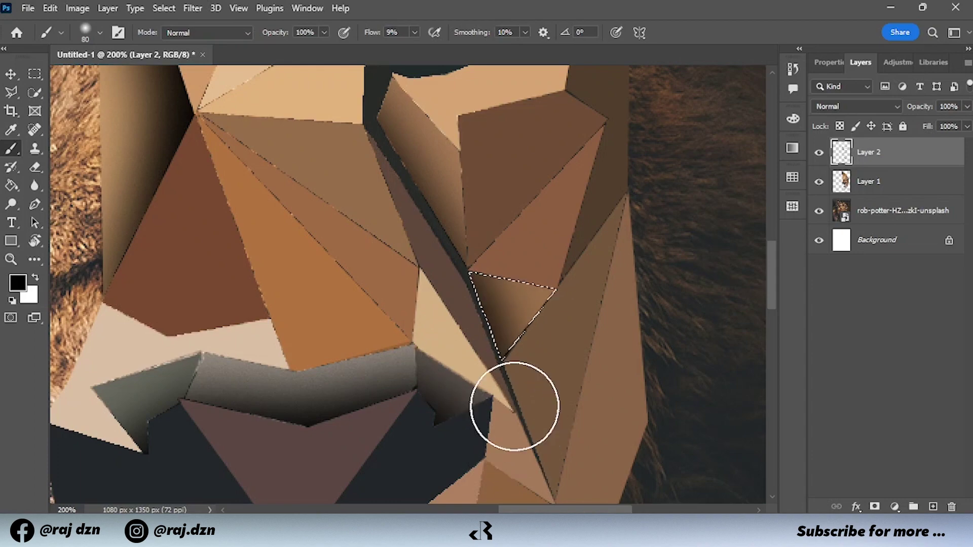
pyautogui.moveTo(456, 370); pyautogui.dragTo(571, 262)
# Outline the large facet under the eye rim and brush shading into it
pyautogui.press('l')
pyautogui.click(404, 371)
pyautogui.click(427, 300)
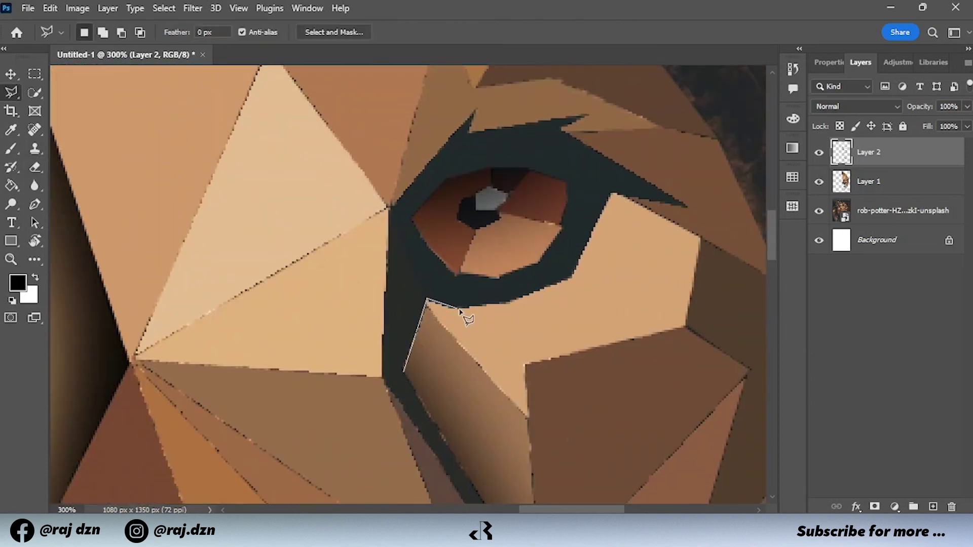
pyautogui.click(700, 236)
pyautogui.click(687, 324)
pyautogui.click(525, 364)
pyautogui.doubleClick(543, 233)
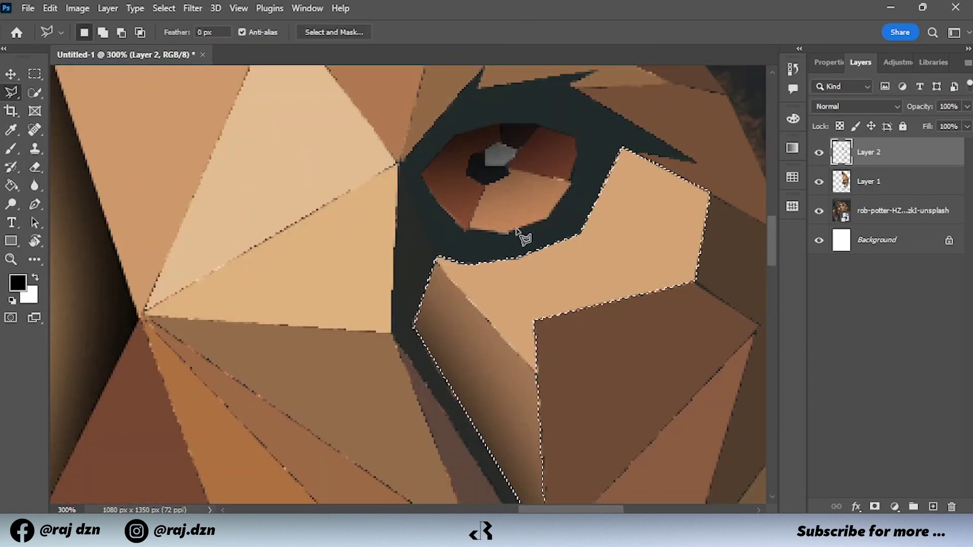
pyautogui.press('b')
pyautogui.hotkey('ctrl', 'd')
pyautogui.hotkey('ctrl', '0')
pyautogui.scroll(5, 304, 284)
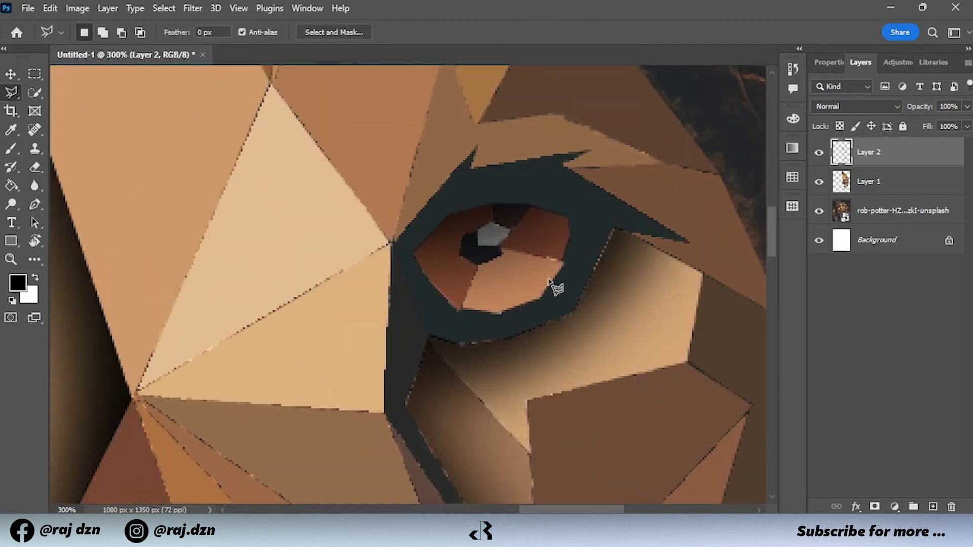
# Outline the lower section of the iris and shade it with the Brush
pyautogui.press('e')
pyautogui.press('l')
pyautogui.click(478, 264)
pyautogui.click(459, 310)
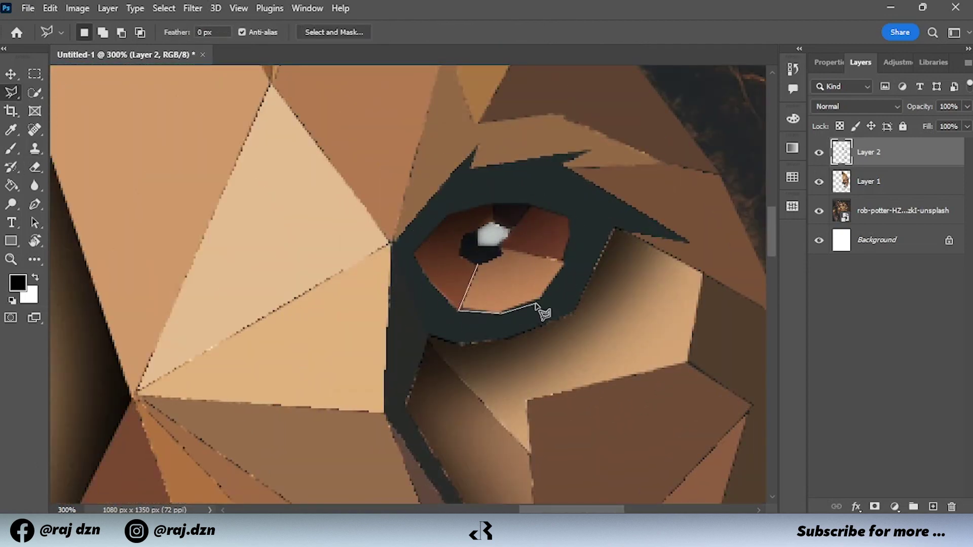
pyautogui.click(478, 263)
pyautogui.press('b')
pyautogui.moveTo(531, 293); pyautogui.dragTo(575, 326)
# Shade an upper section of the iris and fit the image on screen
pyautogui.press('l')
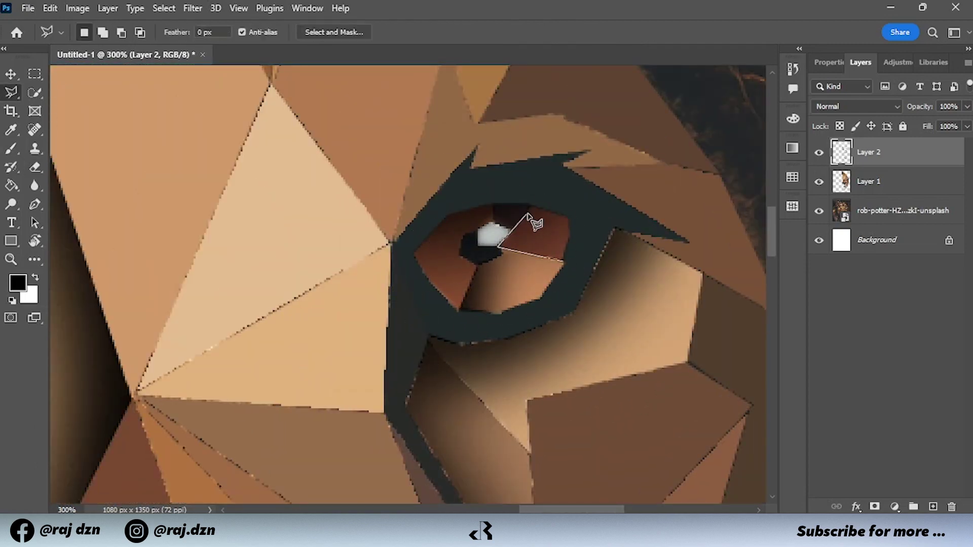
pyautogui.click(502, 248)
pyautogui.press('b')
pyautogui.hotkey('ctrl', 'd')
pyautogui.hotkey('ctrl', '0')
pyautogui.scroll(4, 443, 375)
# Shade the triangle facet beside the eye, then zoom out to check the whole face
pyautogui.press('l')
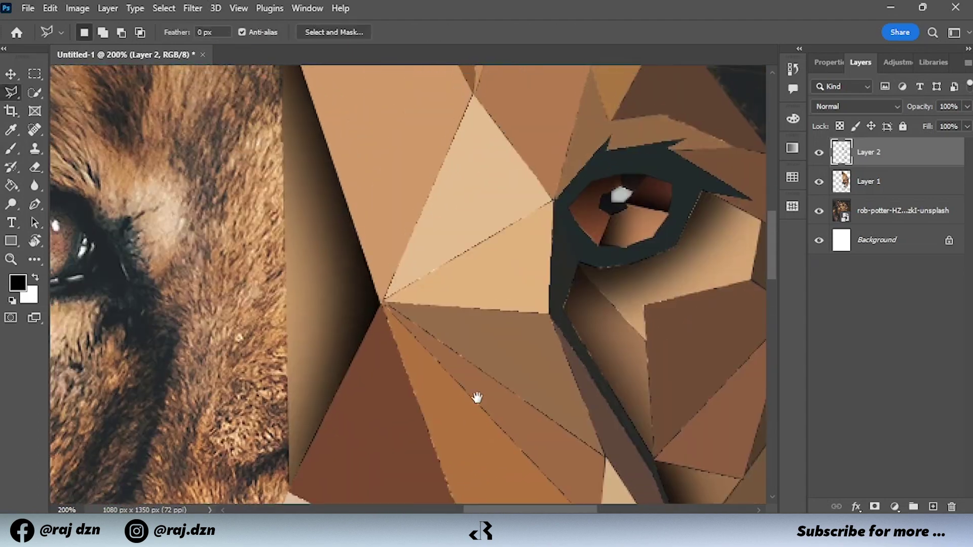
pyautogui.press('b')
pyautogui.press('l')
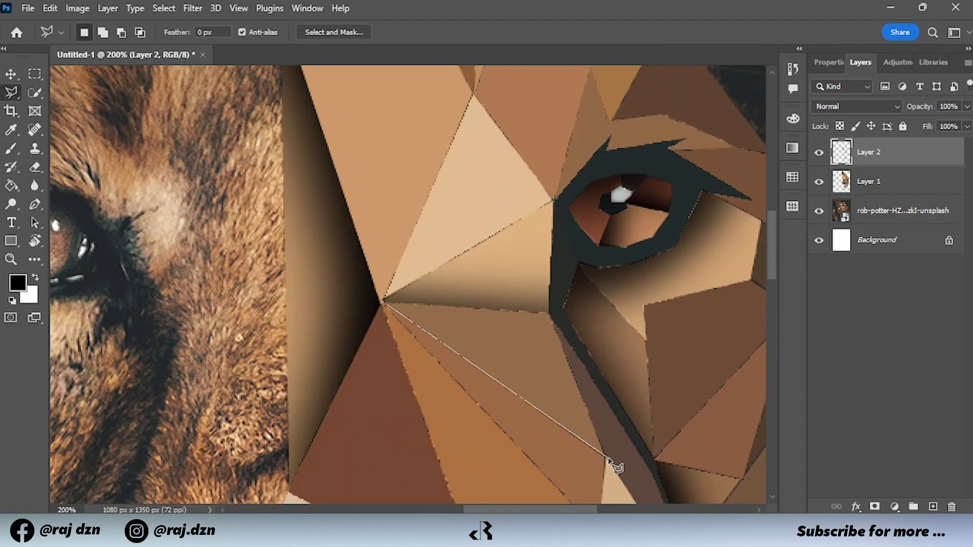
pyautogui.click(541, 294)
pyautogui.press('b')
pyautogui.hotkey('ctrl', 'd')
pyautogui.hotkey('ctrl', '-')
pyautogui.hotkey('ctrl', '+')
# Outline the long jaw facet at the face edge and darken it
pyautogui.press('l')
pyautogui.click(552, 86)
pyautogui.click(479, 397)
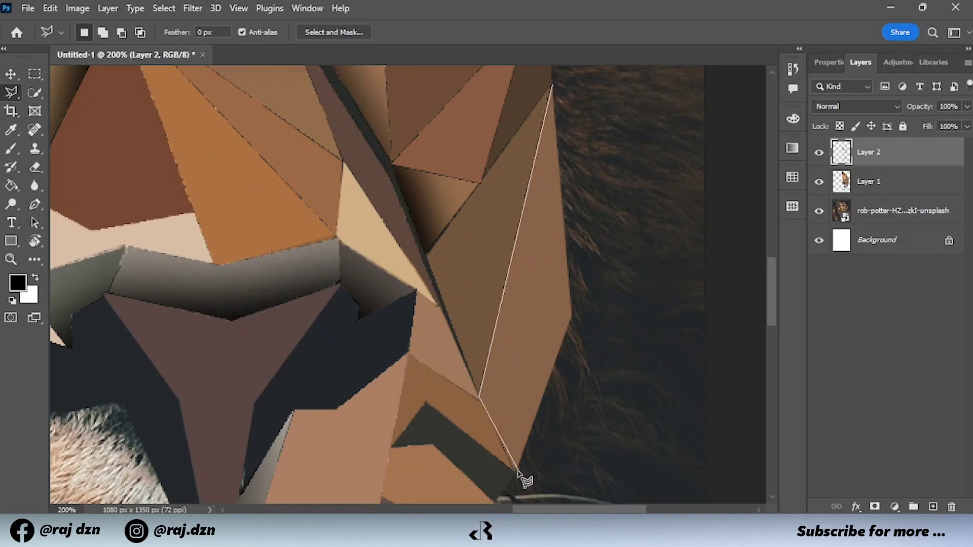
pyautogui.click(552, 86)
pyautogui.press('b')
pyautogui.moveTo(626, 228); pyautogui.dragTo(623, 304)
pyautogui.hotkey('ctrl', 'd')
# Paint the white top triangle with dark brown sampled from its neighbouring facet
pyautogui.moveTo(686, 369)
pyautogui.mouseDown()
pyautogui.moveTo(578, 330)
pyautogui.moveTo(626, 393)
pyautogui.mouseUp()
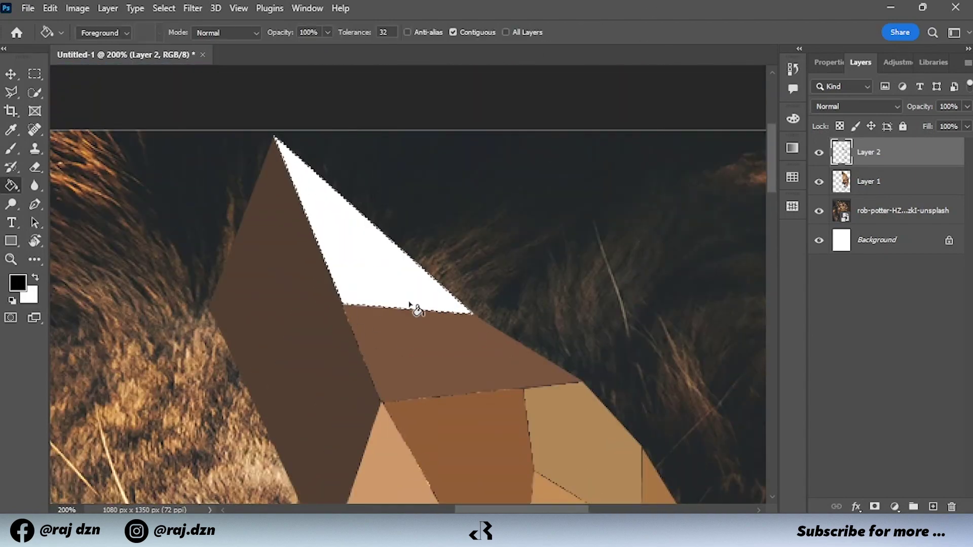
pyautogui.press('b')
pyautogui.keyDown('alt'); pyautogui.click(314, 283); pyautogui.keyUp('alt')
pyautogui.moveTo(355, 228); pyautogui.dragTo(406, 283)
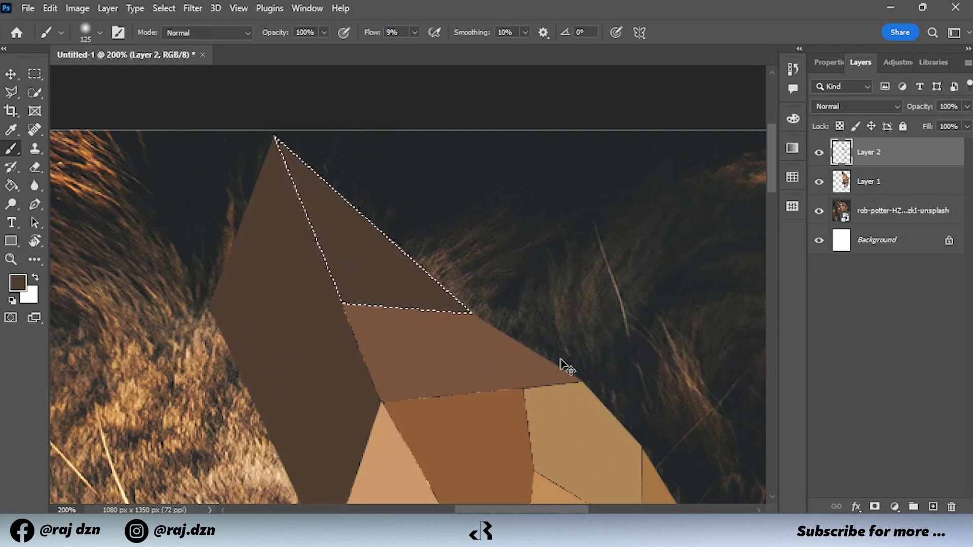
pyautogui.scroll(-5, 561, 359)
pyautogui.scroll(5, 456, 307)
# Shade the forehead facet with a darker brown
pyautogui.press('l')
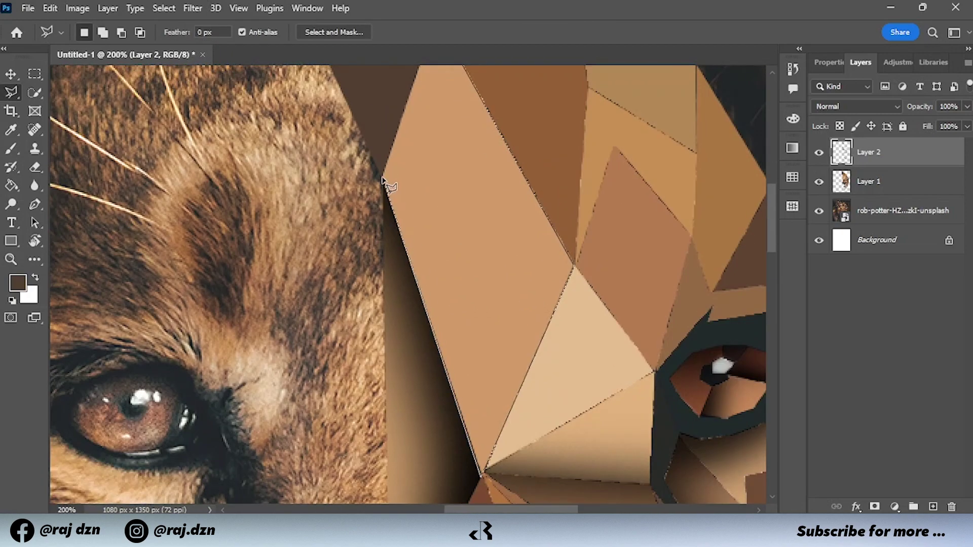
pyautogui.press('b')
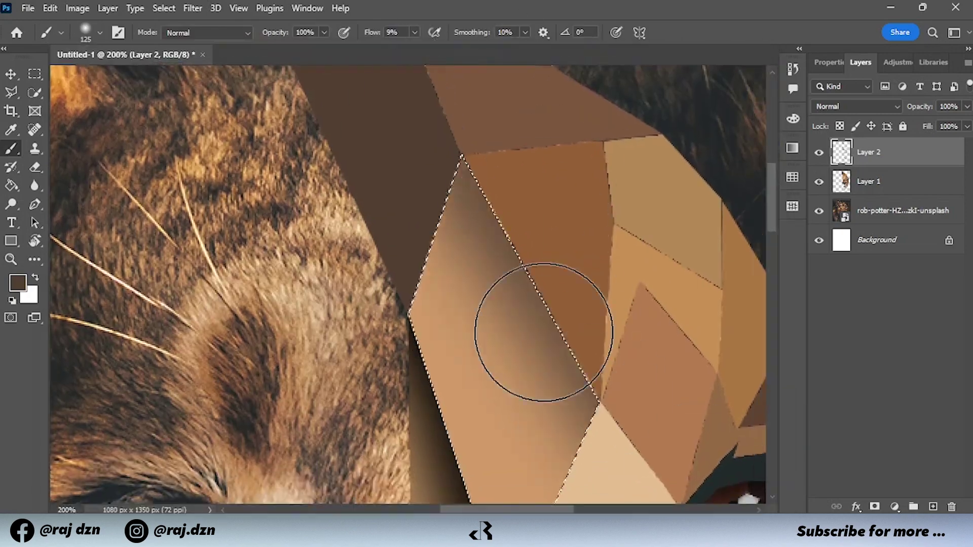
pyautogui.moveTo(521, 304); pyautogui.dragTo(506, 154)
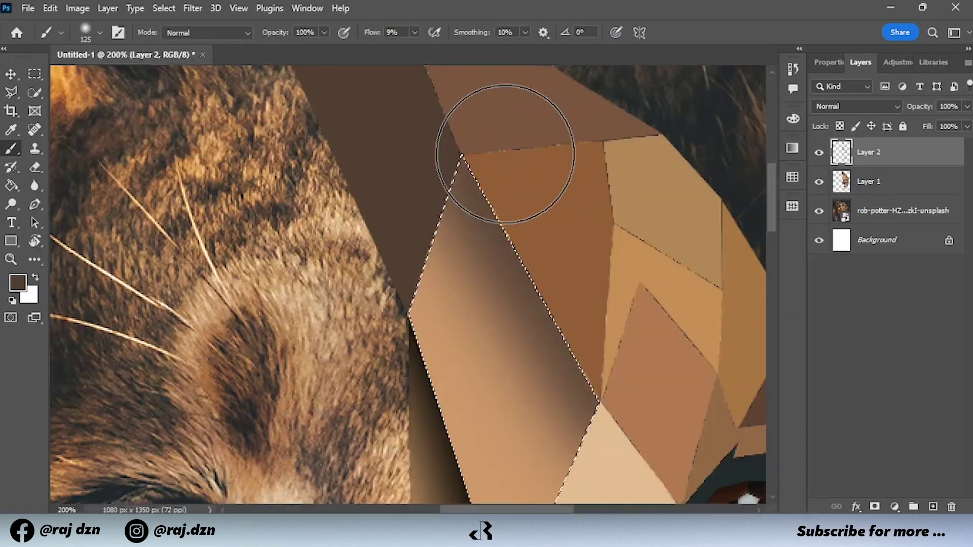
pyautogui.scroll(-5, 505, 154)
pyautogui.scroll(5, 528, 211)
# Outline the dark top-of-head facet, keeping Layer 2 as the painting layer
pyautogui.press('l')
pyautogui.click(413, 269)
pyautogui.click(532, 474)
pyautogui.click(588, 314)
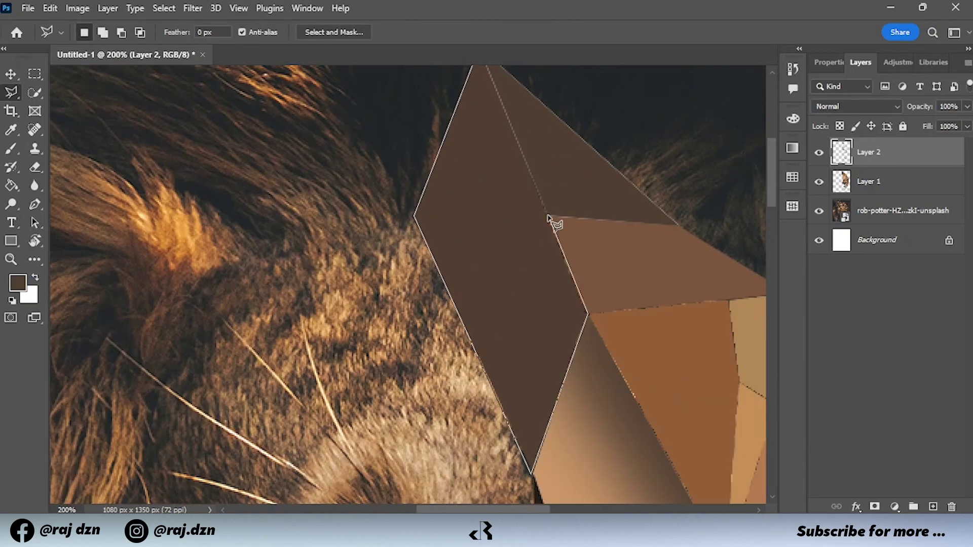
pyautogui.click(548, 218)
pyautogui.click(500, 104)
pyautogui.press('b')
pyautogui.hotkey('alt', '[')
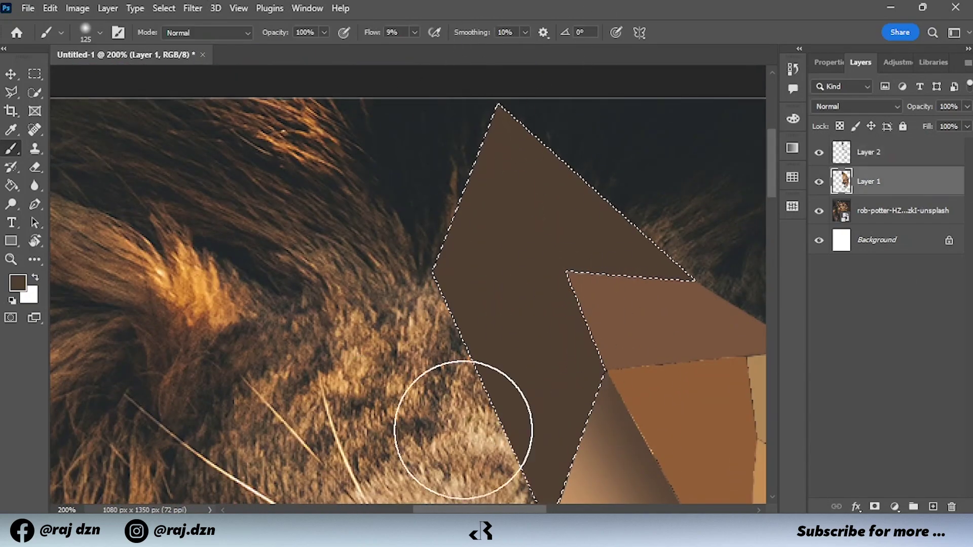
pyautogui.hotkey('alt', ']')
# Shade the forehead facet above the eye and deselect
pyautogui.press('l')
pyautogui.scroll(-5, 582, 138)
pyautogui.scroll(5, 479, 326)
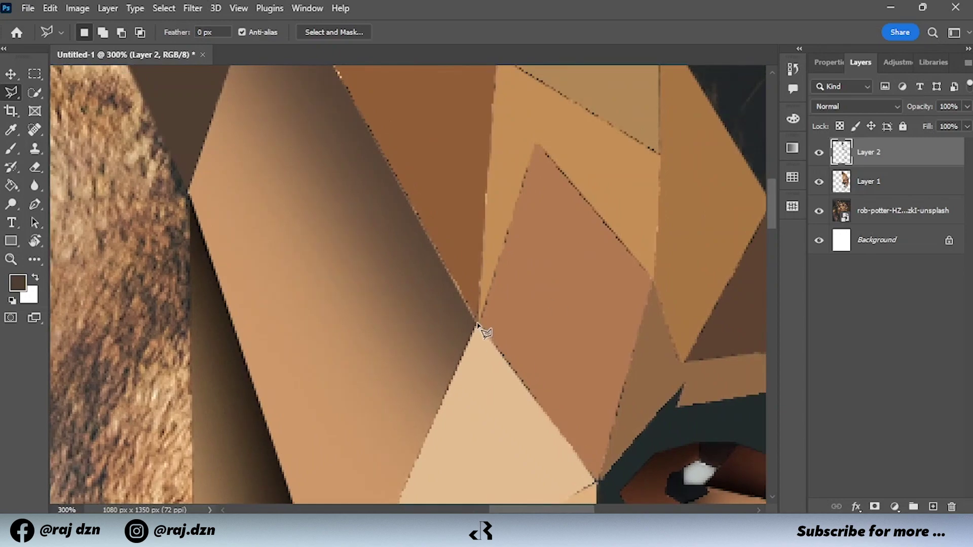
pyautogui.moveTo(612, 411); pyautogui.dragTo(661, 297)
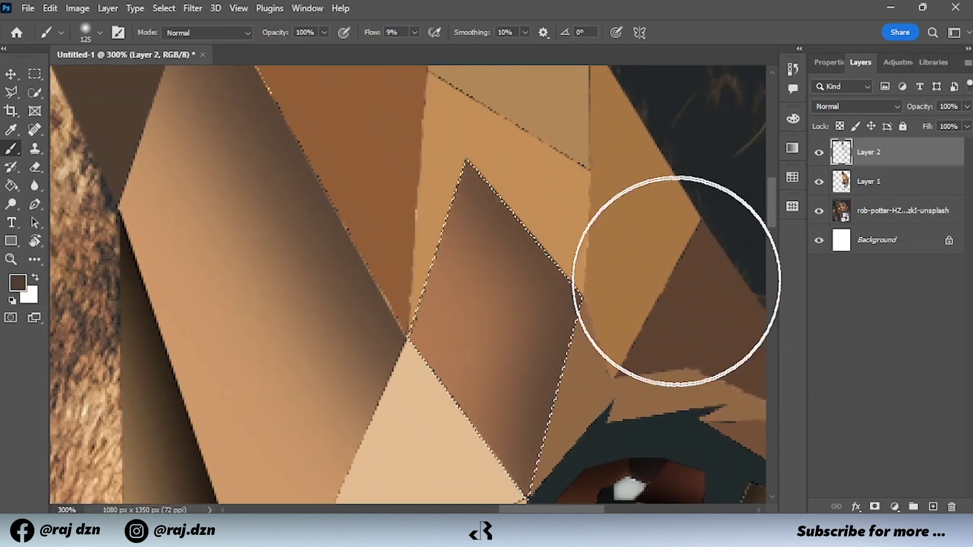
pyautogui.hotkey('ctrl', 'd')
# Shade the facet beside the eye and deselect
pyautogui.scroll(-5, 676, 391)
pyautogui.press('l')
pyautogui.scroll(3, 508, 203)
pyautogui.press('b')
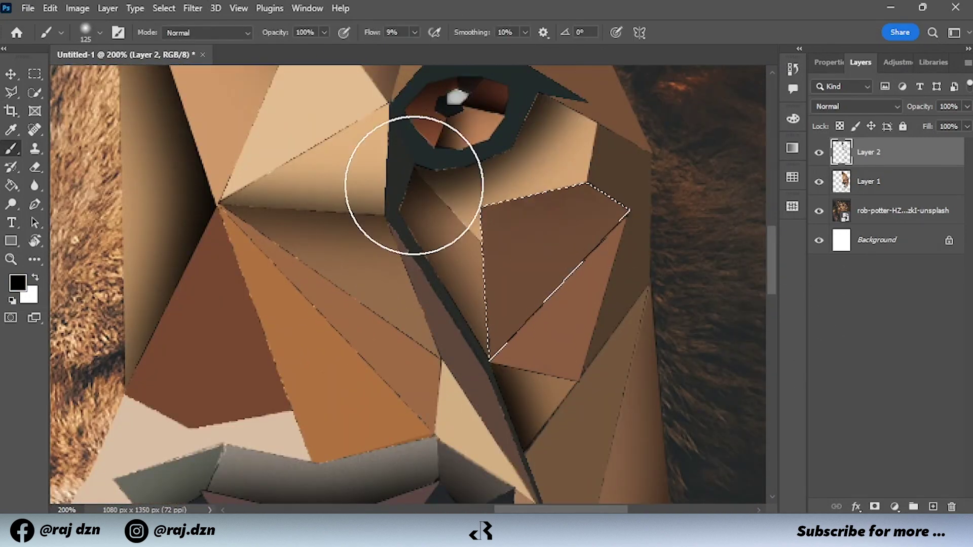
pyautogui.moveTo(413, 174); pyautogui.dragTo(507, 253)
pyautogui.hotkey('ctrl', 'd')
# Extend the top-of-head facet outline with corners up to the head's top
pyautogui.scroll(7, 260, 390)
pyautogui.press('l')
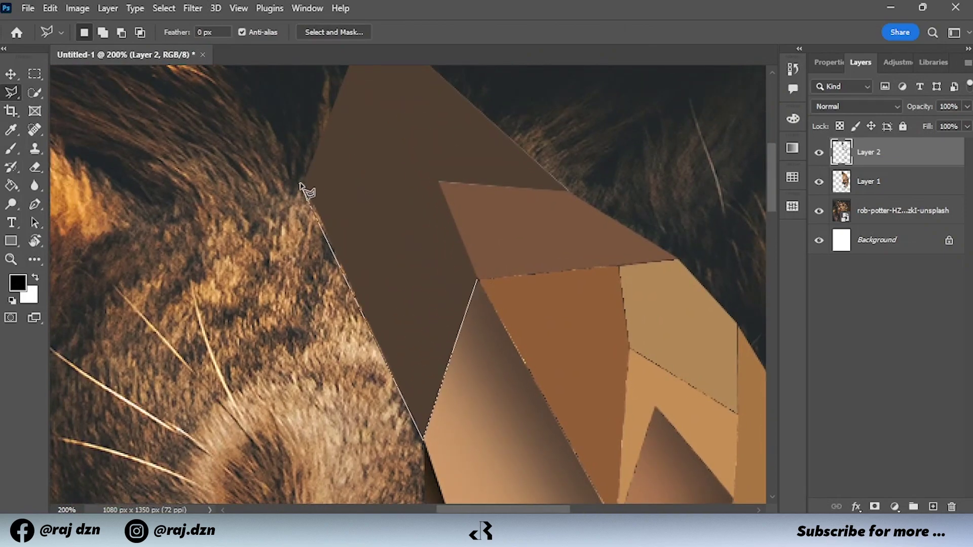
pyautogui.click(300, 184)
pyautogui.scroll(5, 355, 254)
pyautogui.click(402, 199)
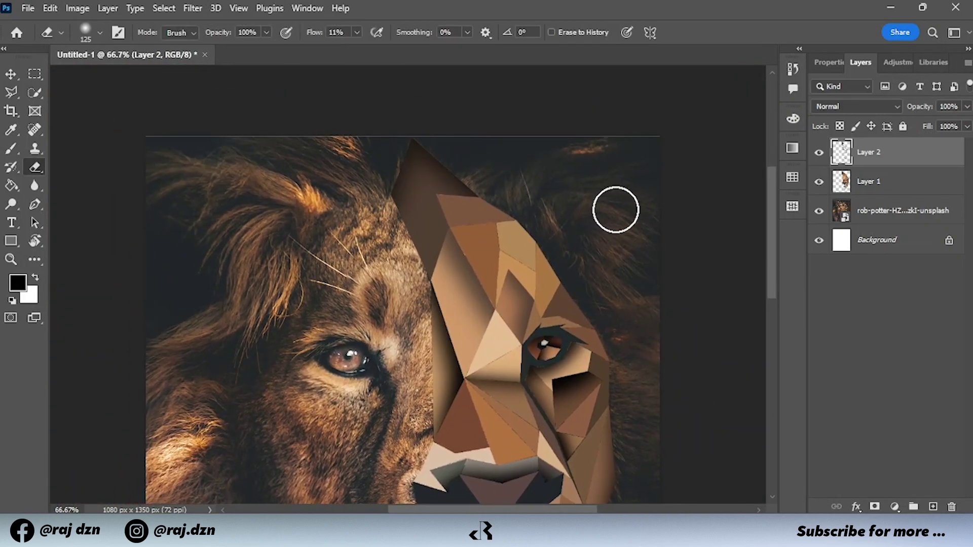
pyautogui.scroll(3, 494, 286)
# Outline the diamond forehead facet and fade it toward its edge with the Eraser
pyautogui.press('l')
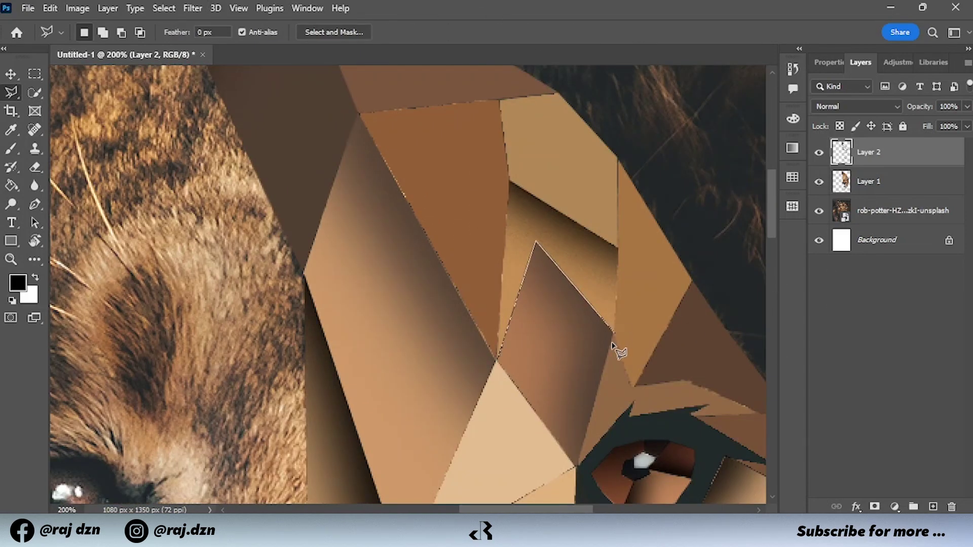
pyautogui.click(614, 335)
pyautogui.click(578, 465)
pyautogui.press('e')
pyautogui.moveTo(571, 202)
pyautogui.mouseDown()
pyautogui.moveTo(451, 320)
pyautogui.moveTo(630, 467)
pyautogui.moveTo(536, 413)
pyautogui.mouseUp()
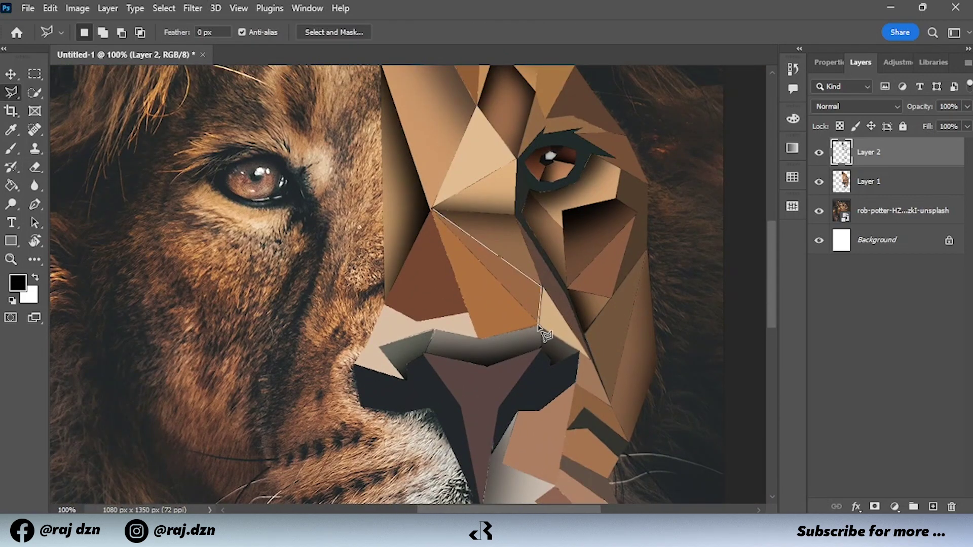
# Close the triangular cheek facet selection, paint inside it, and deselect
pyautogui.doubleClick(541, 327)
pyautogui.press('b')
pyautogui.hotkey('ctrl', 'd')
pyautogui.press('l')
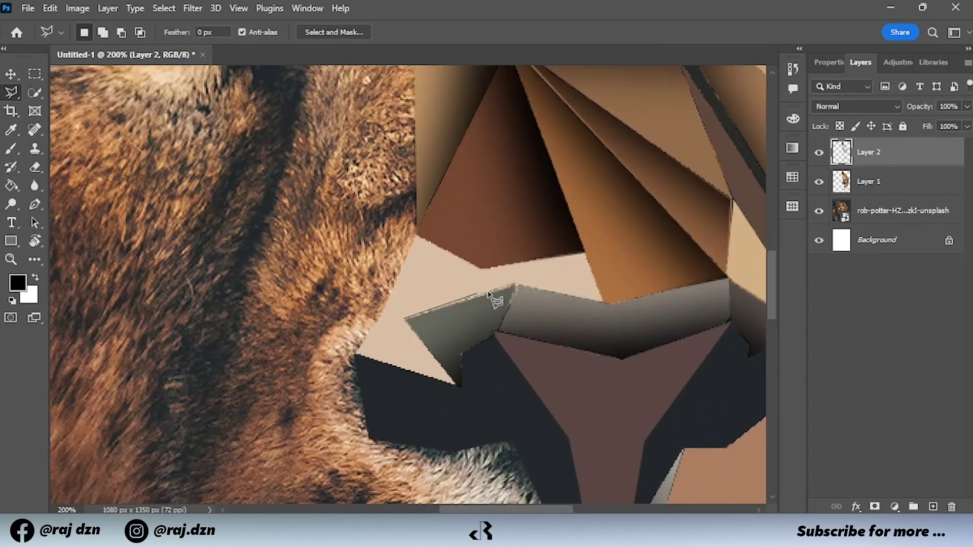
# Soften the beige facet above the nose and shade the jaw facet at the face edge
pyautogui.click(354, 357)
pyautogui.press('e')
pyautogui.moveTo(478, 380)
pyautogui.mouseDown()
pyautogui.moveTo(450, 306)
pyautogui.moveTo(413, 328)
pyautogui.moveTo(384, 396)
pyautogui.moveTo(588, 236)
pyautogui.mouseUp()
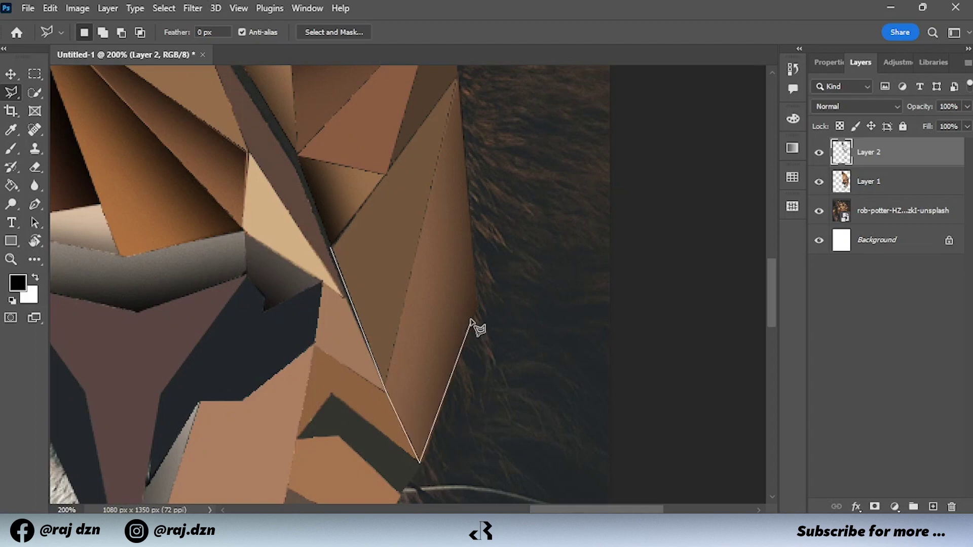
pyautogui.press('b')
pyautogui.moveTo(293, 337); pyautogui.dragTo(415, 446)
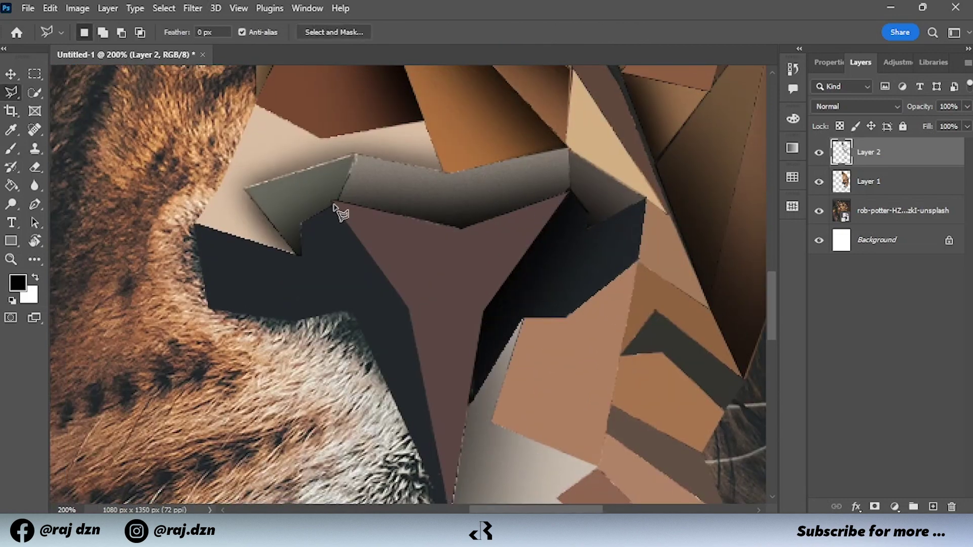
# Lighten the facet beside the nose, then outline two more facets for painting
pyautogui.click(352, 227)
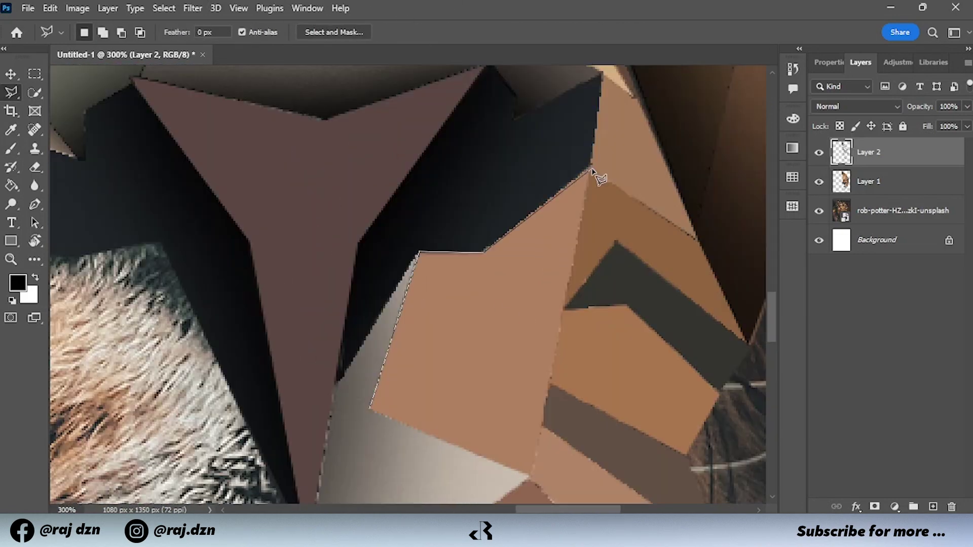
pyautogui.moveTo(519, 425); pyautogui.dragTo(489, 358)
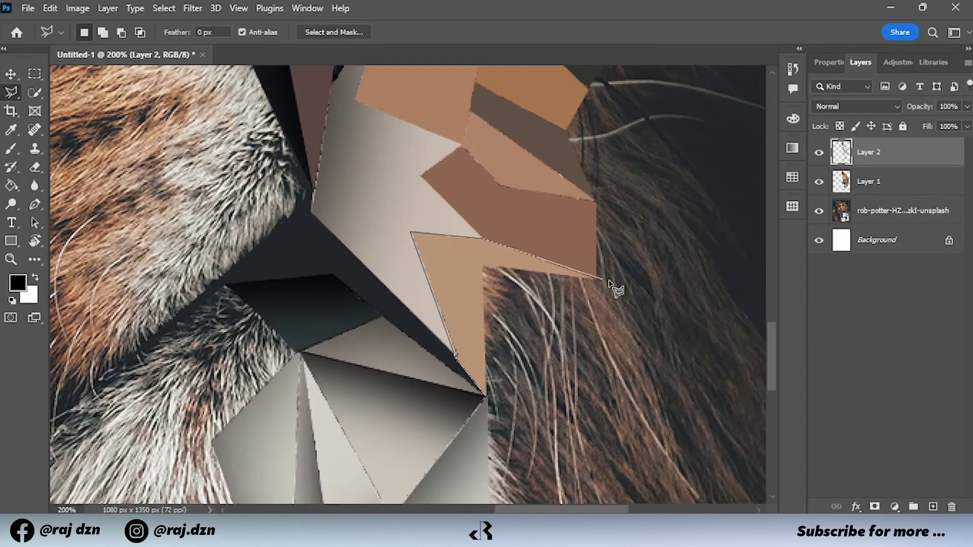
pyautogui.press('b')
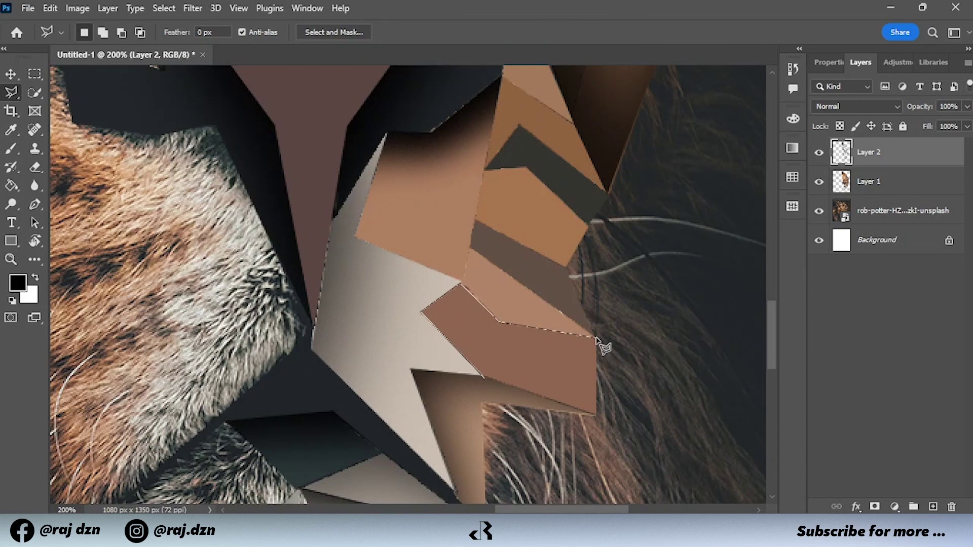
pyautogui.click(597, 413)
pyautogui.click(482, 377)
pyautogui.press('b')
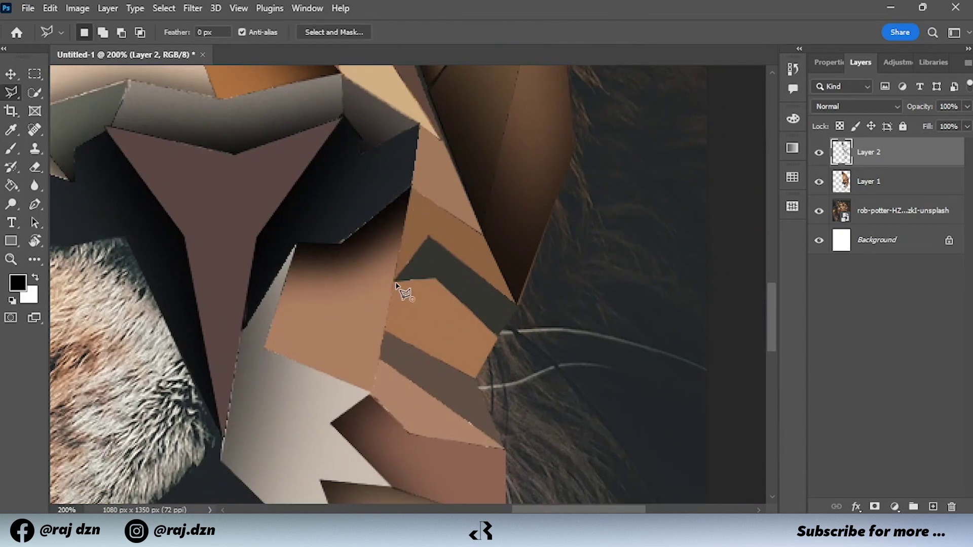
pyautogui.doubleClick(387, 335)
pyautogui.press('b')
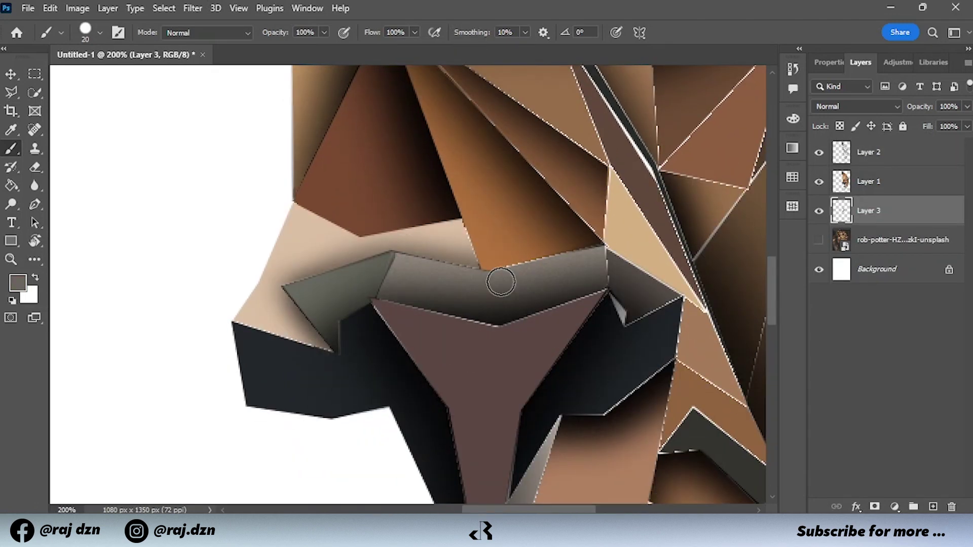
# Sample grey-brown and tan colours from the nose and muzzle facets on Layer 3
pyautogui.keyDown('alt'); pyautogui.click(415, 317); pyautogui.keyUp('alt')
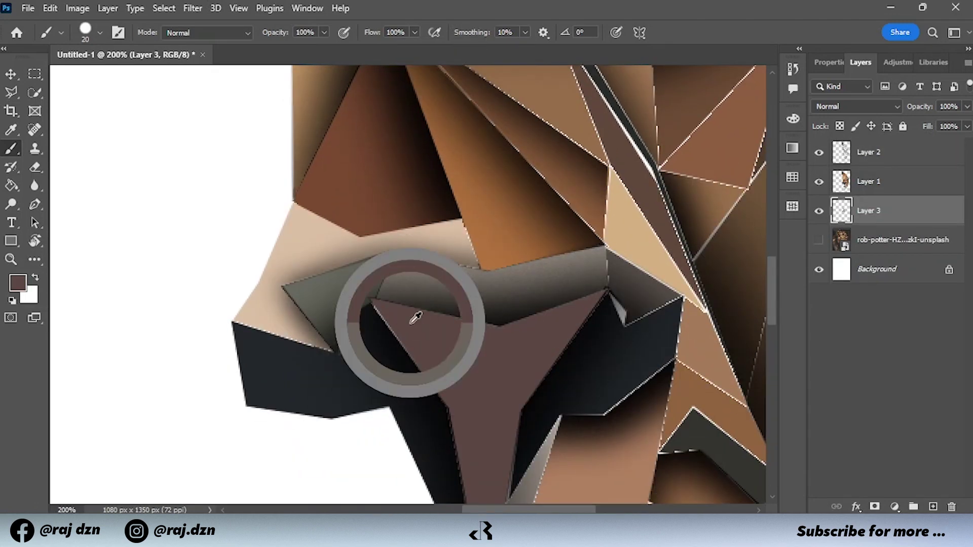
pyautogui.scroll(-2, 514, 341)
pyautogui.scroll(-3, 484, 216)
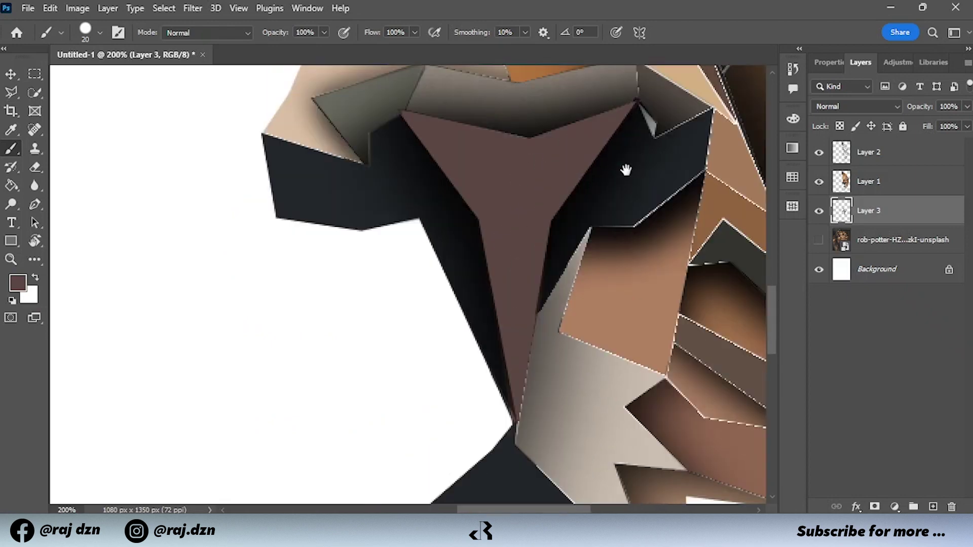
pyautogui.keyDown('alt'); pyautogui.click(634, 360); pyautogui.keyUp('alt')
pyautogui.scroll(-2, 418, 253)
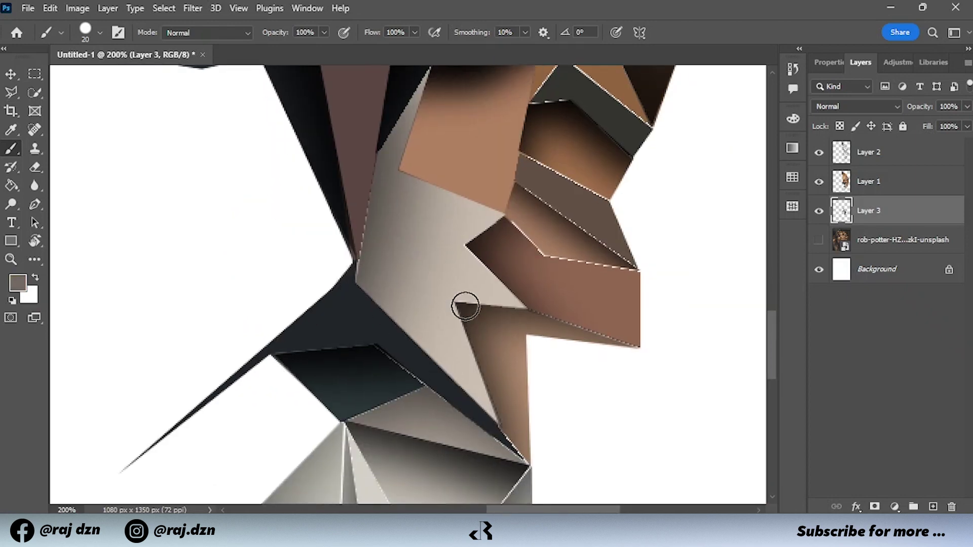
pyautogui.scroll(-2, 512, 382)
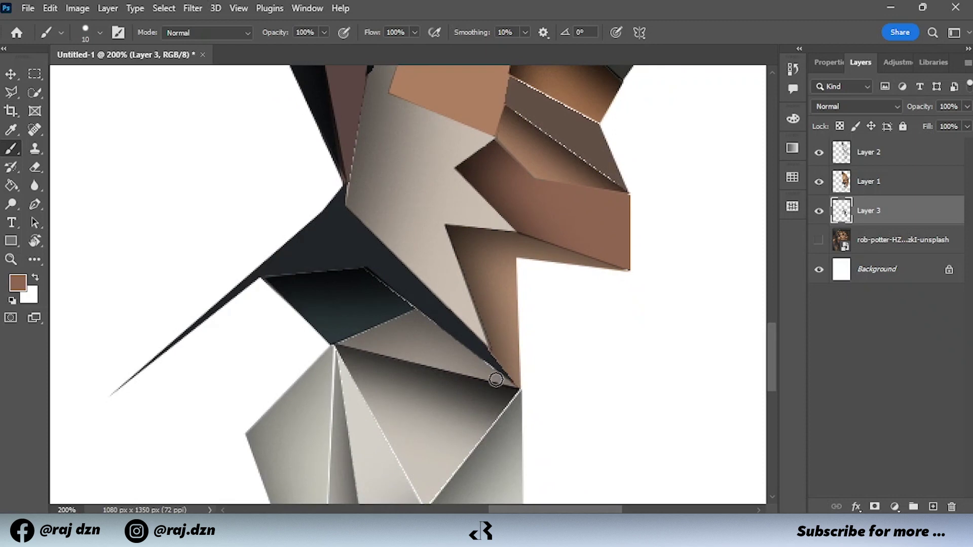
pyautogui.scroll(-3, 337, 379)
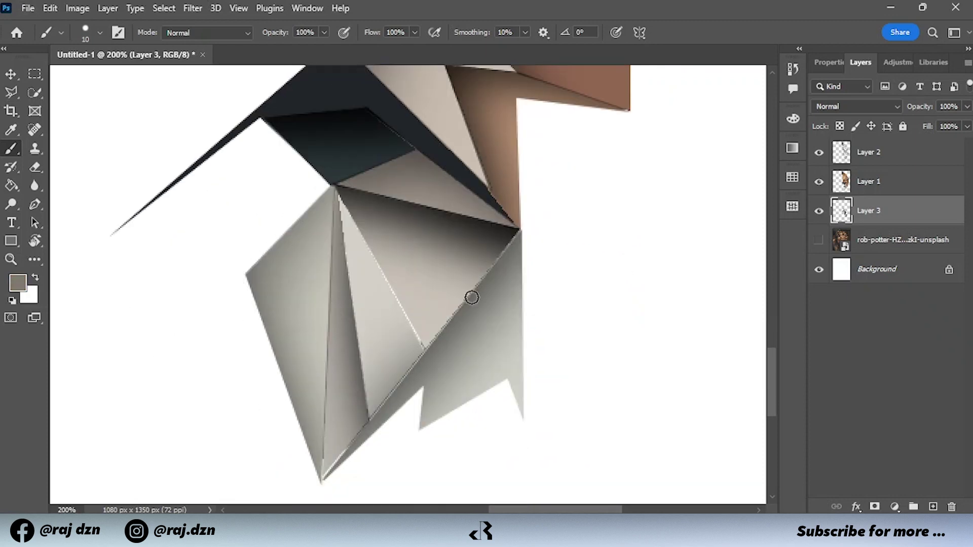
pyautogui.scroll(-2, 322, 368)
pyautogui.scroll(6, 500, 258)
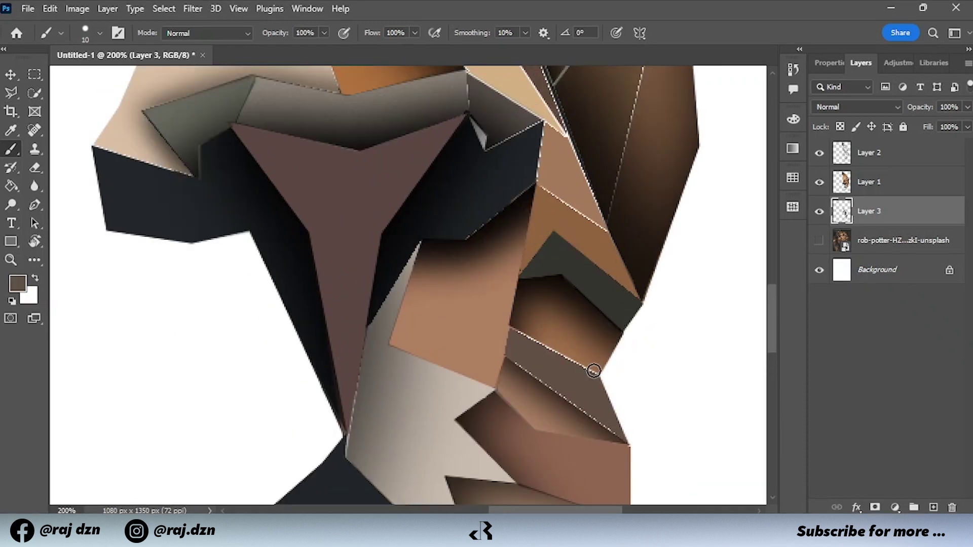
pyautogui.scroll(1, 482, 248)
pyautogui.scroll(2, 484, 200)
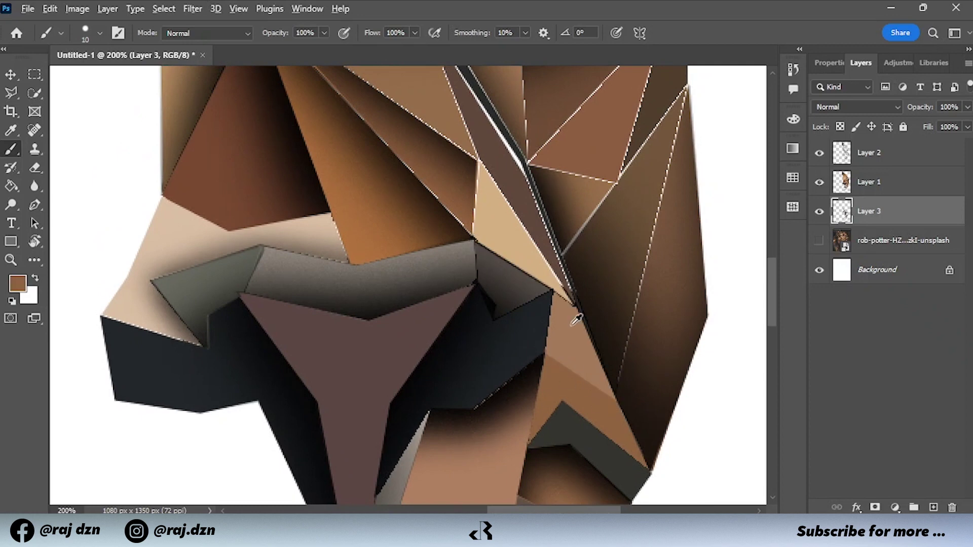
# Sample dark and medium browns, then paint a straight dark edge line beside the eye
pyautogui.hscroll(1, 479, 207)
pyautogui.scroll(1, 479, 207)
pyautogui.keyDown('alt'); pyautogui.click(610, 269); pyautogui.keyUp('alt')
pyautogui.scroll(2, 519, 280)
pyautogui.keyDown('alt'); pyautogui.click(601, 136); pyautogui.keyUp('alt')
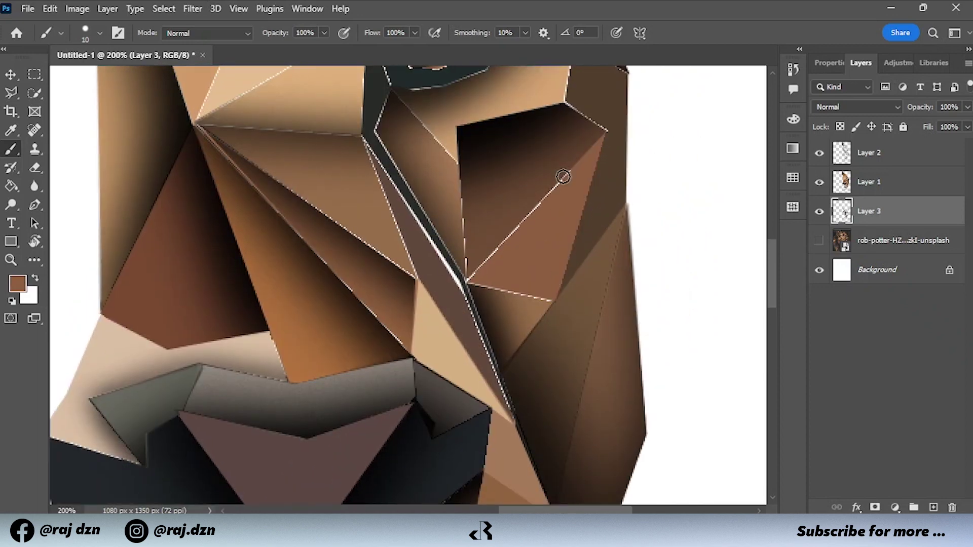
pyautogui.scroll(2, 507, 213)
pyautogui.hscroll(1, 507, 213)
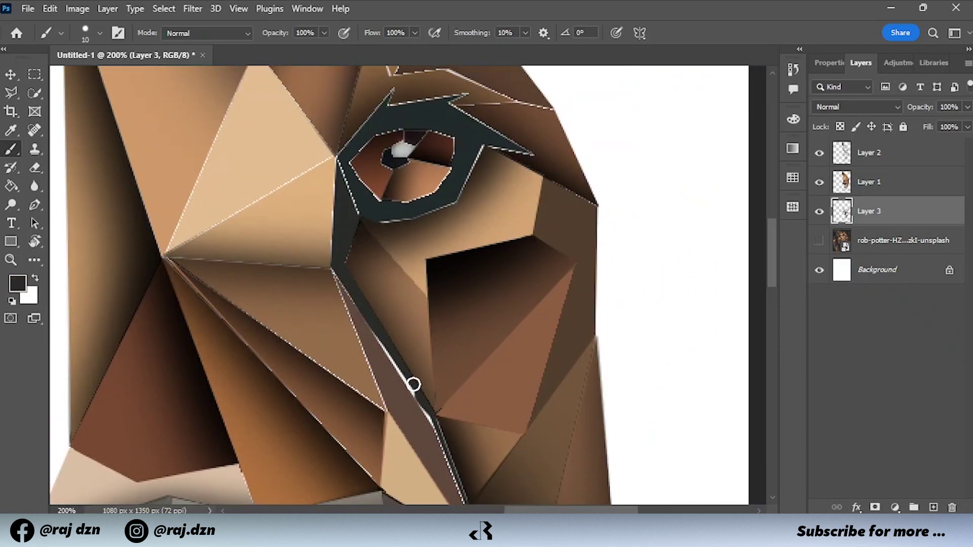
pyautogui.keyDown('shift'); pyautogui.click(436, 413); pyautogui.keyUp('shift')
# Sample light peach and brown colours from the face near the eye
pyautogui.scroll(-1, 464, 430)
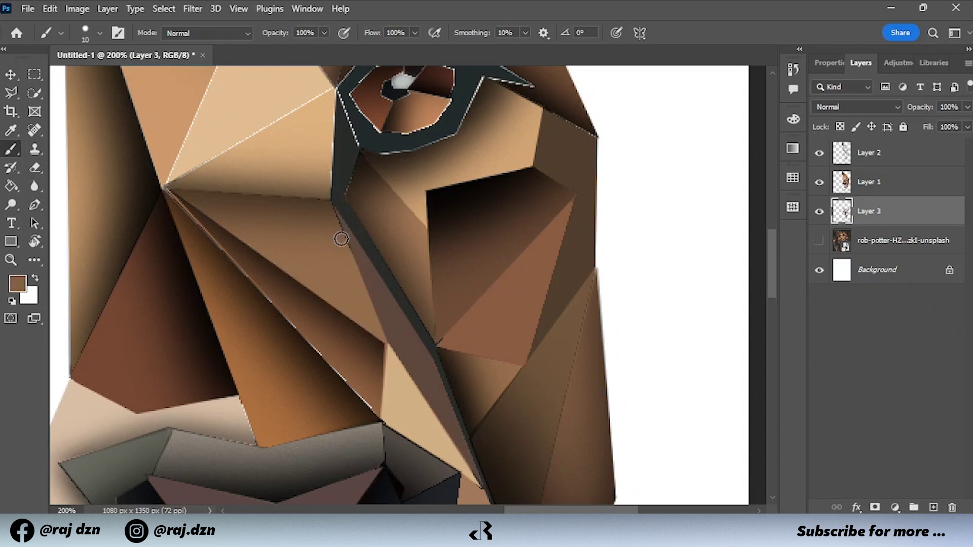
pyautogui.scroll(-1, 418, 338)
pyautogui.hscroll(-1, 418, 339)
pyautogui.scroll(2, 297, 296)
pyautogui.keyDown('alt'); pyautogui.click(390, 195); pyautogui.keyUp('alt')
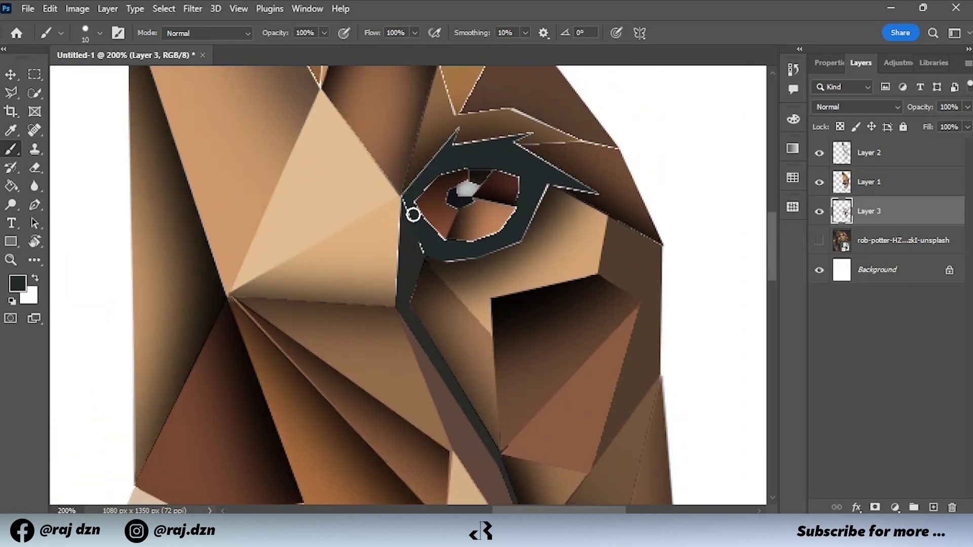
pyautogui.keyDown('alt'); pyautogui.click(515, 213); pyautogui.keyUp('alt')
pyautogui.scroll(1, 522, 228)
pyautogui.hscroll(1, 522, 228)
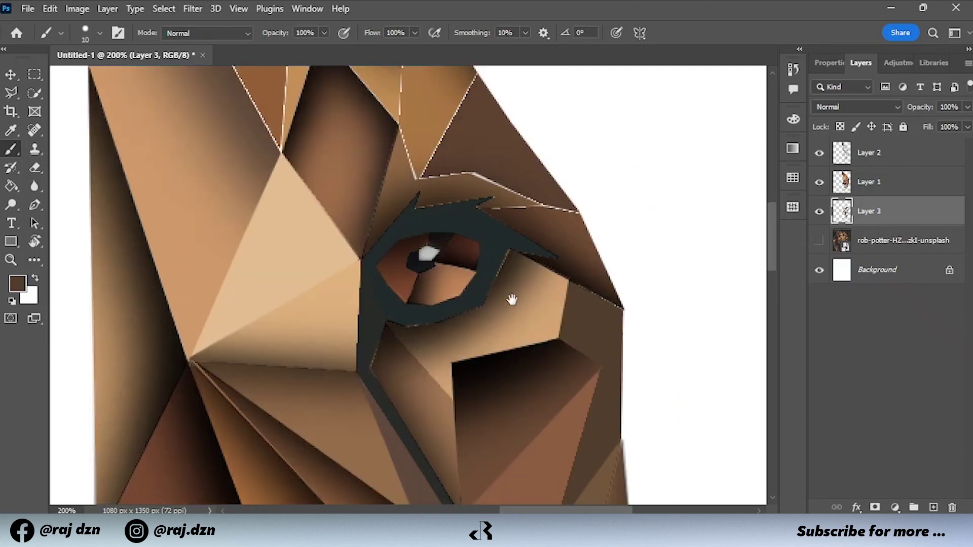
pyautogui.scroll(1, 540, 245)
pyautogui.scroll(1, 456, 148)
pyautogui.hscroll(-1, 486, 134)
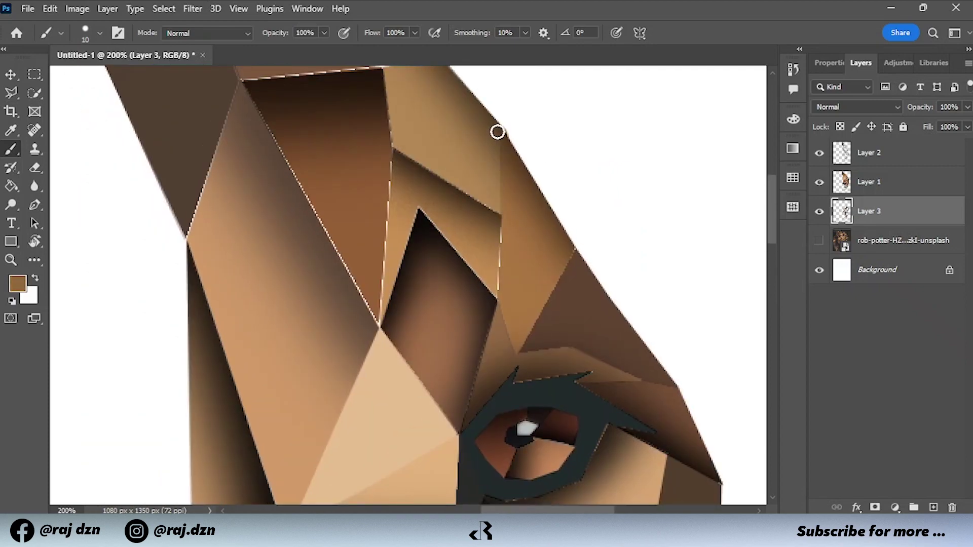
pyautogui.scroll(1, 324, 99)
pyautogui.hscroll(-1, 406, 284)
# Sample a forehead peach and a dark brown from the artwork
pyautogui.keyDown('alt'); pyautogui.click(359, 257); pyautogui.keyUp('alt')
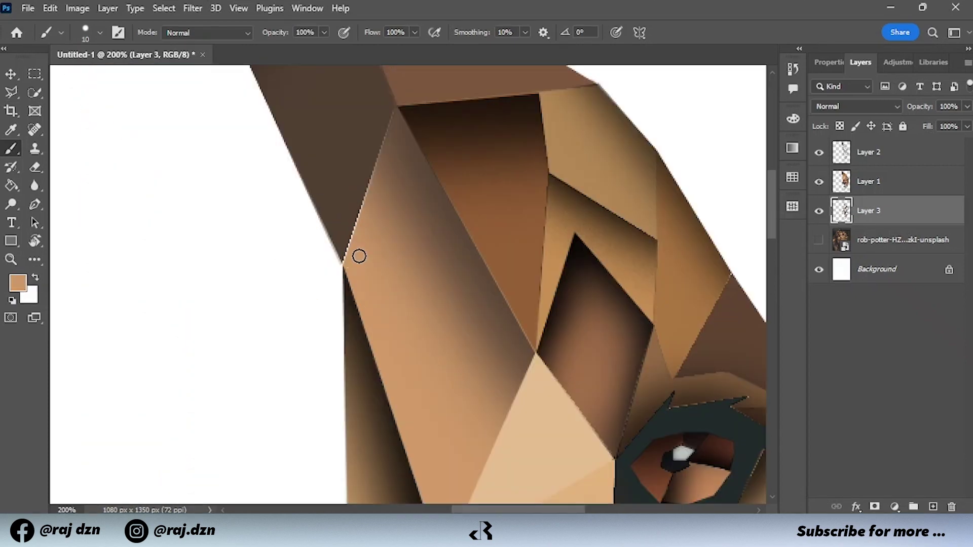
pyautogui.scroll(1, 363, 133)
pyautogui.keyDown('alt'); pyautogui.click(363, 133); pyautogui.keyUp('alt')
pyautogui.scroll(-1, 472, 126)
pyautogui.scroll(-2, 513, 164)
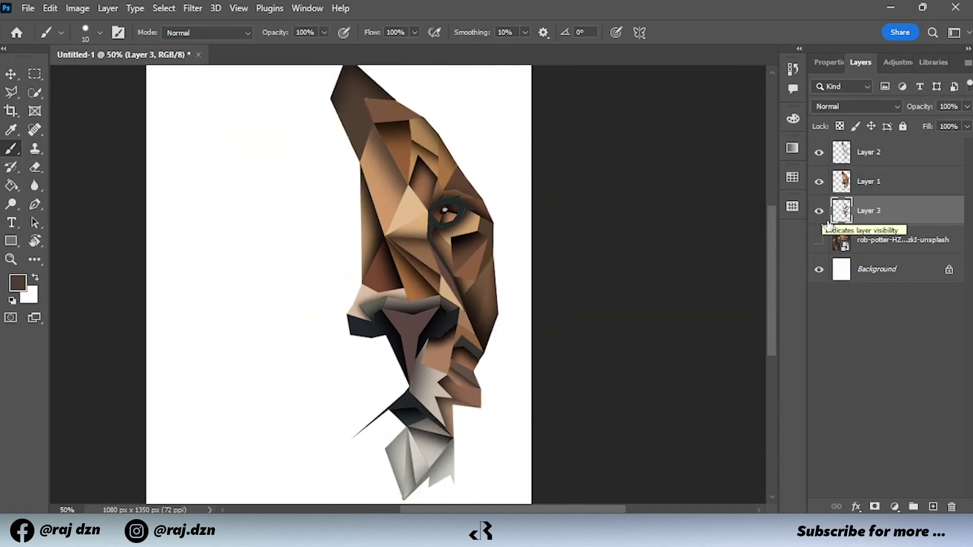
# Show the original lion photo again and select the artwork layers for grouping
pyautogui.click(819, 240)
pyautogui.scroll(-1, 523, 208)
pyautogui.click(892, 239)
pyautogui.keyDown('shift'); pyautogui.click(869, 152); pyautogui.keyUp('shift')
# Group the artwork layers into Group 1 and stamp a merged copy above it
pyautogui.hotkey('ctrl', 'g')
pyautogui.rightClick(892, 147)
pyautogui.click(846, 479)
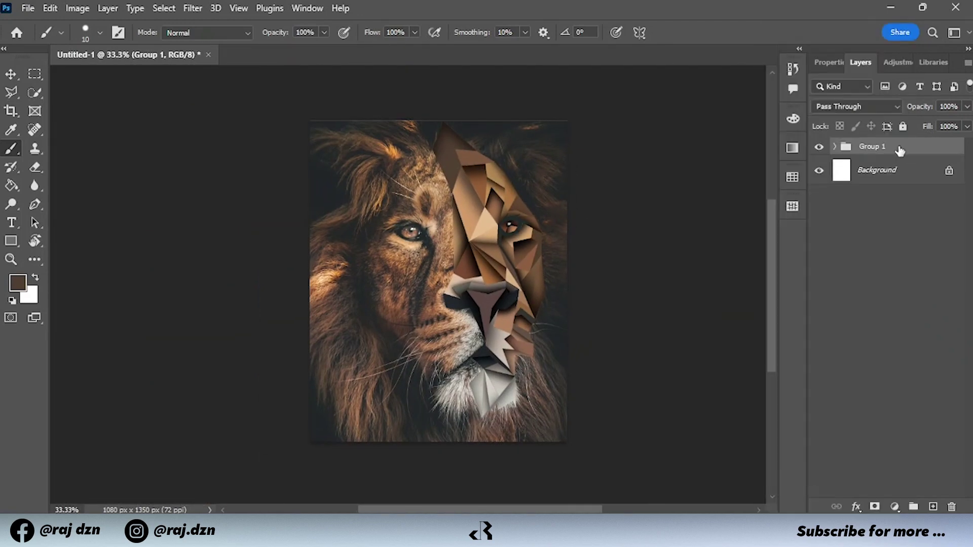
# In Camera Raw Basic, warm the temperature, darken exposure, raise contrast, and adjust highlights and shadows
pyautogui.click(193, 8)
pyautogui.click(213, 90)
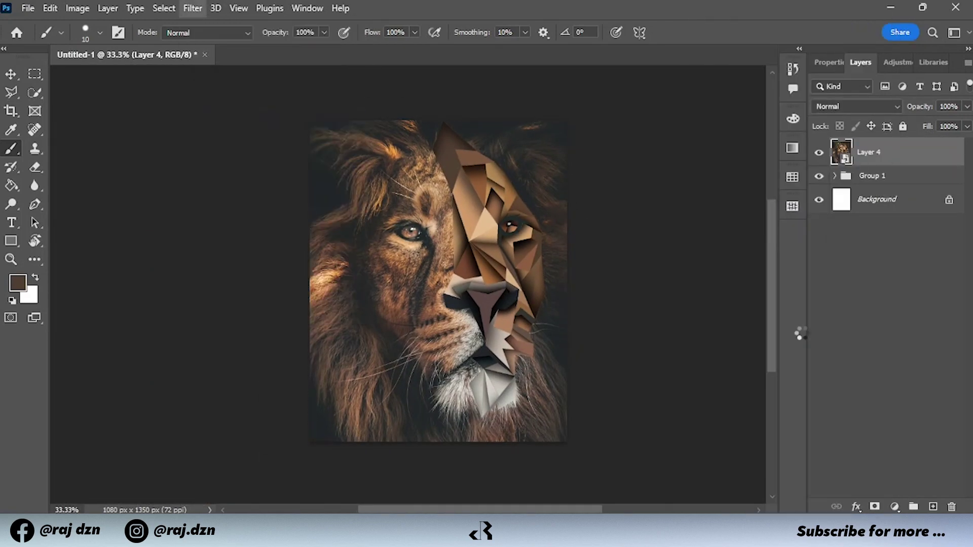
pyautogui.moveTo(650, 244); pyautogui.dragTo(658, 244)
pyautogui.moveTo(650, 301); pyautogui.dragTo(679, 322)
pyautogui.scroll(-2, 659, 324)
pyautogui.moveTo(651, 258); pyautogui.dragTo(662, 258)
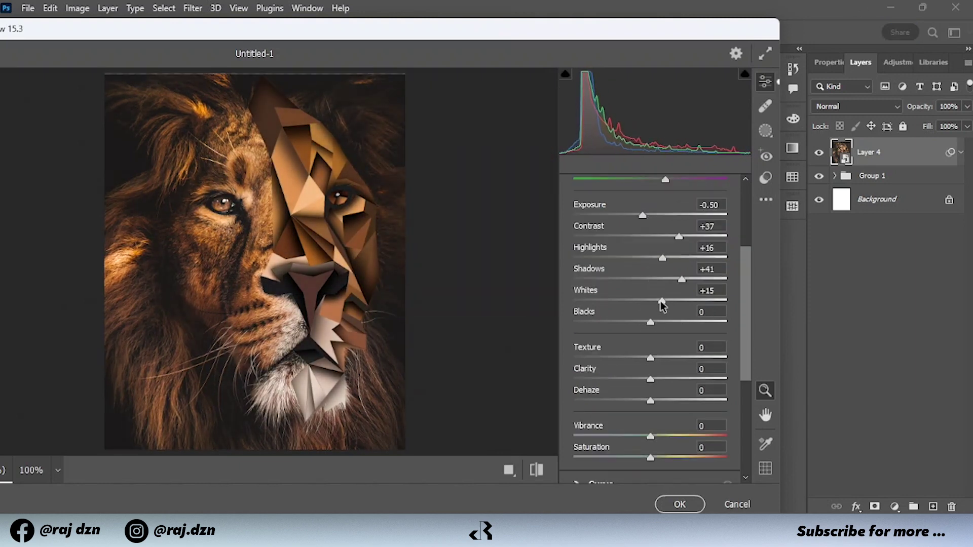
pyautogui.moveTo(665, 300); pyautogui.dragTo(598, 300)
pyautogui.moveTo(651, 323); pyautogui.dragTo(624, 323)
pyautogui.scroll(-2, 655, 280)
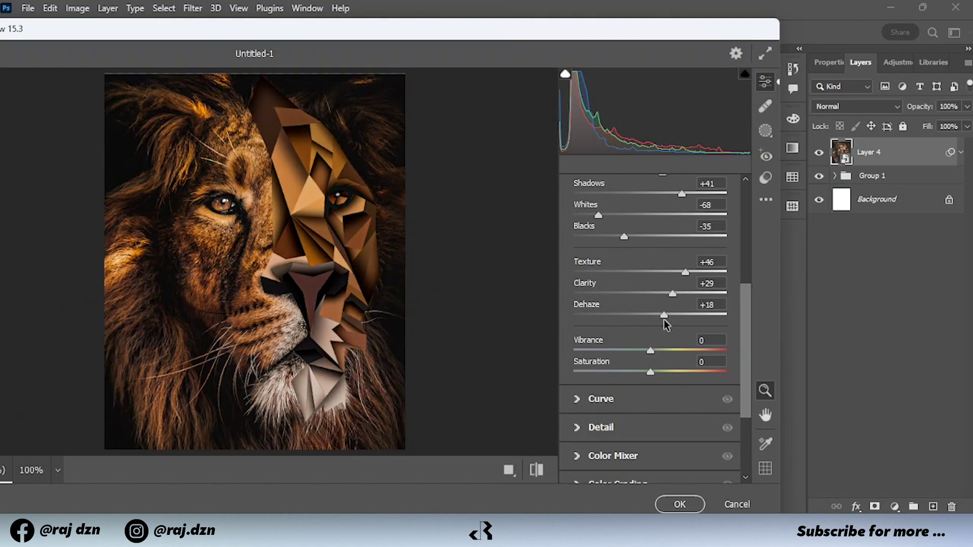
pyautogui.scroll(-2, 668, 282)
pyautogui.moveTo(654, 265); pyautogui.dragTo(668, 265)
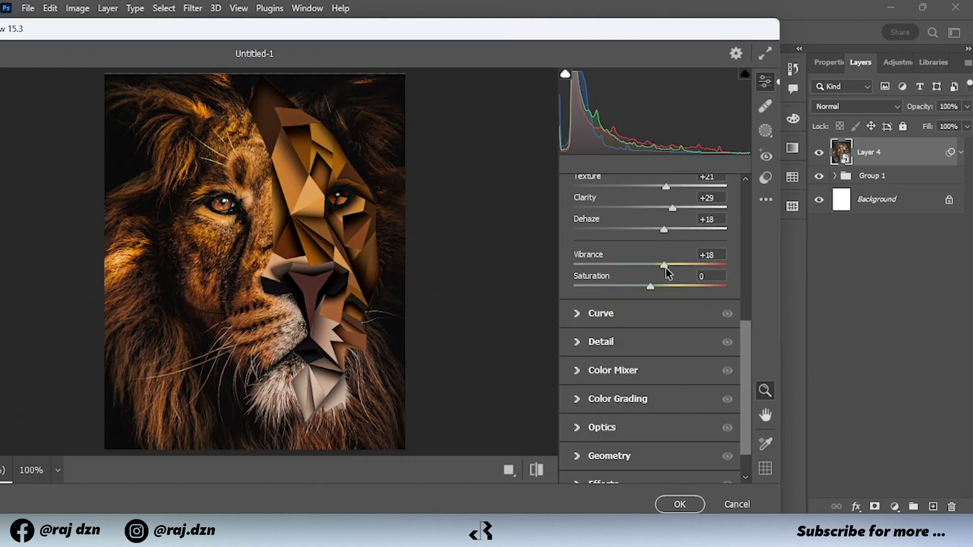
# Sharpen, add a dark vignette, shift the red primary hue toward yellow, and apply
pyautogui.click(601, 342)
pyautogui.moveTo(575, 332); pyautogui.dragTo(643, 330)
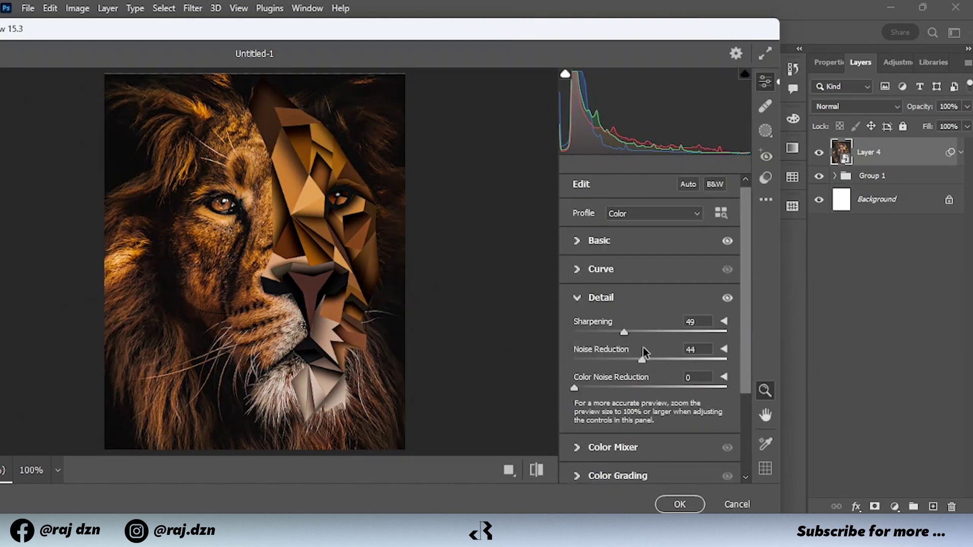
pyautogui.scroll(-5, 576, 406)
pyautogui.click(587, 439)
pyautogui.moveTo(651, 446); pyautogui.dragTo(627, 449)
pyautogui.click(611, 483)
pyautogui.moveTo(650, 320)
pyautogui.mouseDown()
pyautogui.moveTo(683, 320)
pyautogui.moveTo(634, 320)
pyautogui.moveTo(651, 321)
pyautogui.mouseUp()
pyautogui.click(679, 505)
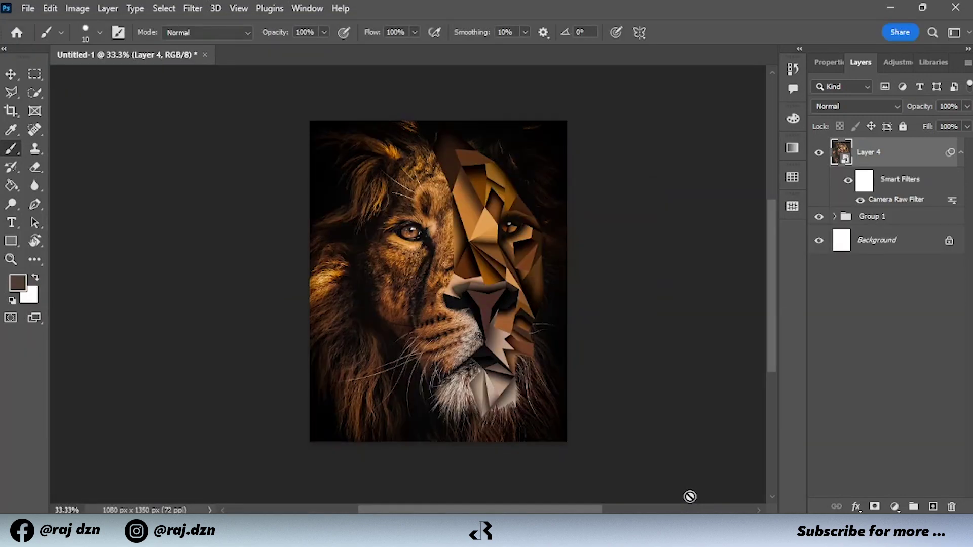